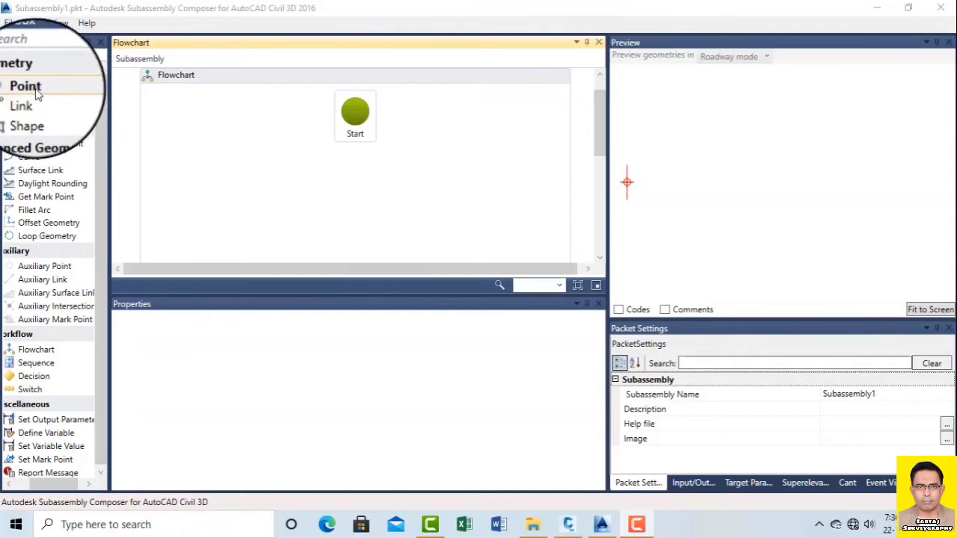
- Switch to Civil 3D and examine the pavement lane subassembly around its insertion point at the assembly baseline
{"action": "left_click", "coordinate": [568, 525]}
{"action": "scroll", "coordinate": [331, 278], "scroll_direction": "up", "scroll_amount": 3}
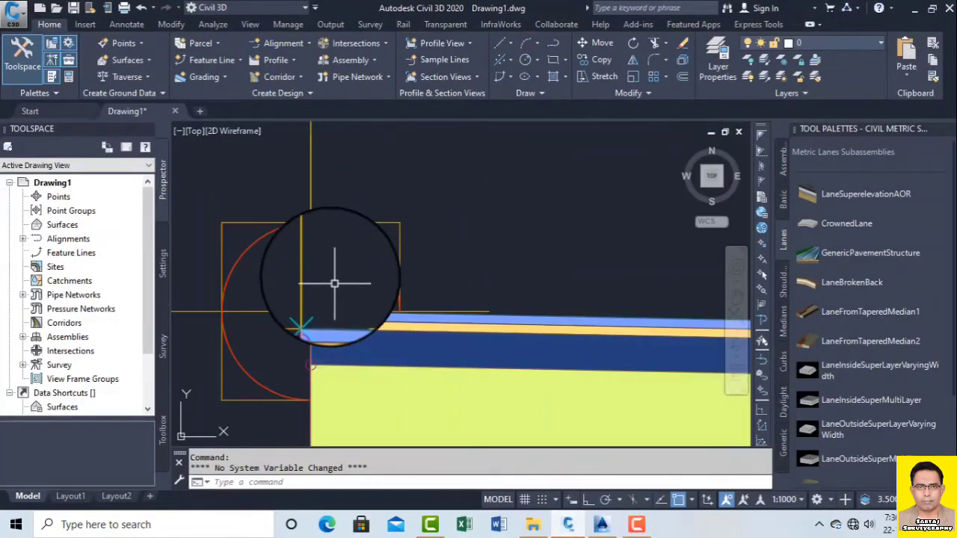
{"action": "scroll", "coordinate": [406, 267], "scroll_direction": "down", "scroll_amount": 2}
{"action": "scroll", "coordinate": [356, 261], "scroll_direction": "up", "scroll_amount": 1}
{"action": "scroll", "coordinate": [399, 267], "scroll_direction": "up", "scroll_amount": 2}
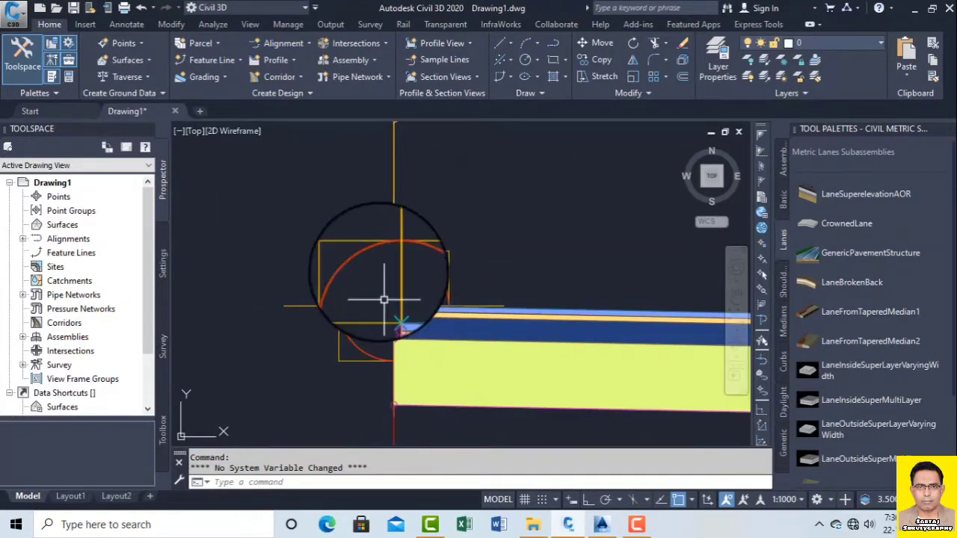
{"action": "scroll", "coordinate": [397, 327], "scroll_direction": "up", "scroll_amount": 2}
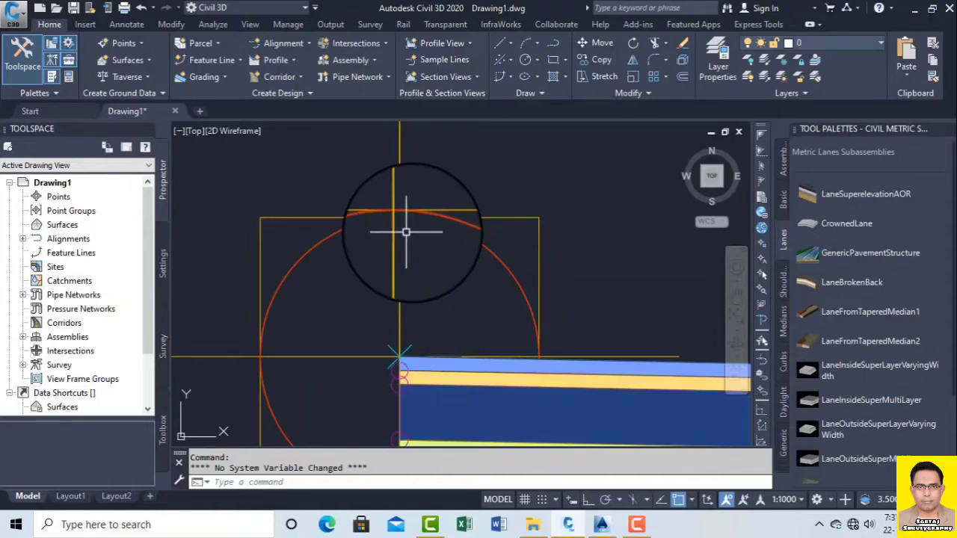
{"action": "scroll", "coordinate": [396, 223], "scroll_direction": "down", "scroll_amount": 3}
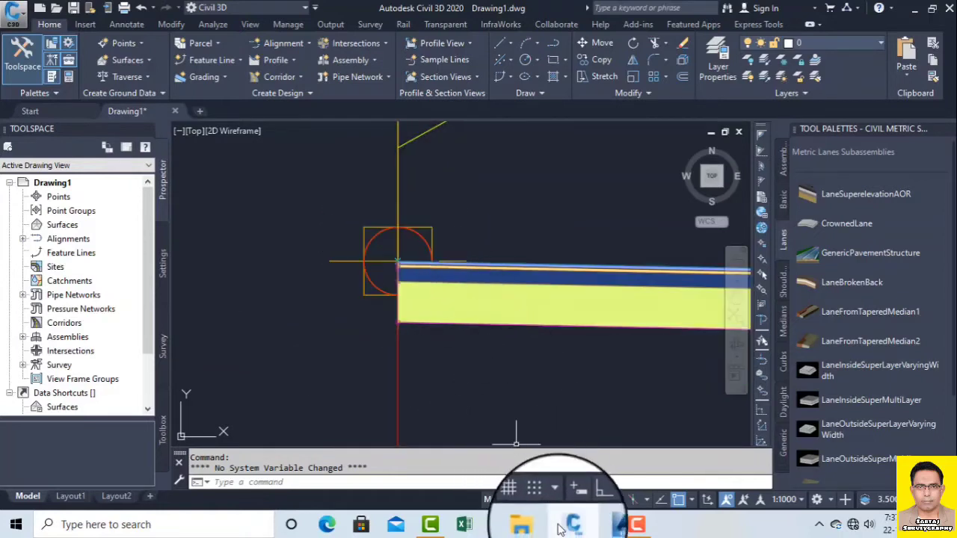
- Switch to Subassembly Composer and add point P1 below Start in the flowchart, keeping its Delta X and Delta Y geometry type
{"action": "left_click", "coordinate": [602, 524]}
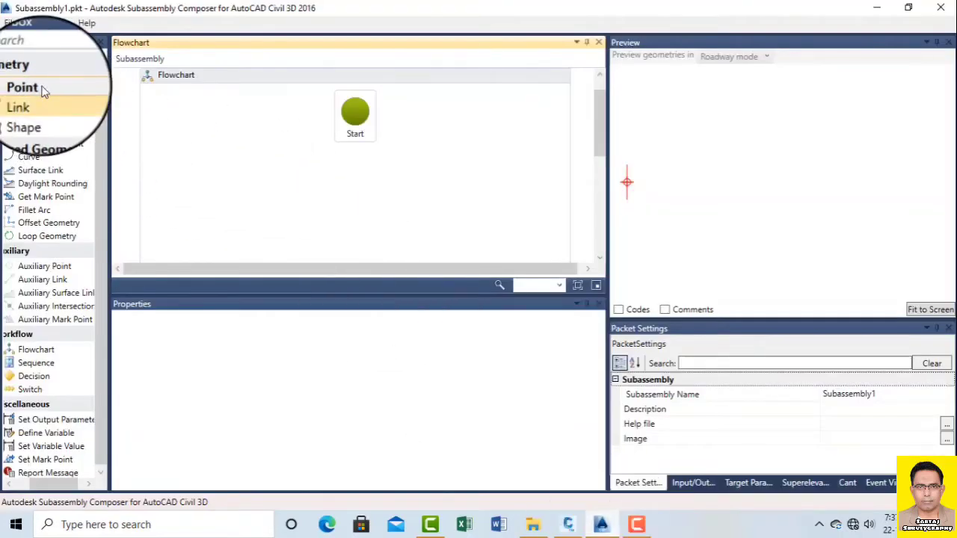
{"action": "left_click_drag", "start_coordinate": [38, 89], "coordinate": [357, 169]}
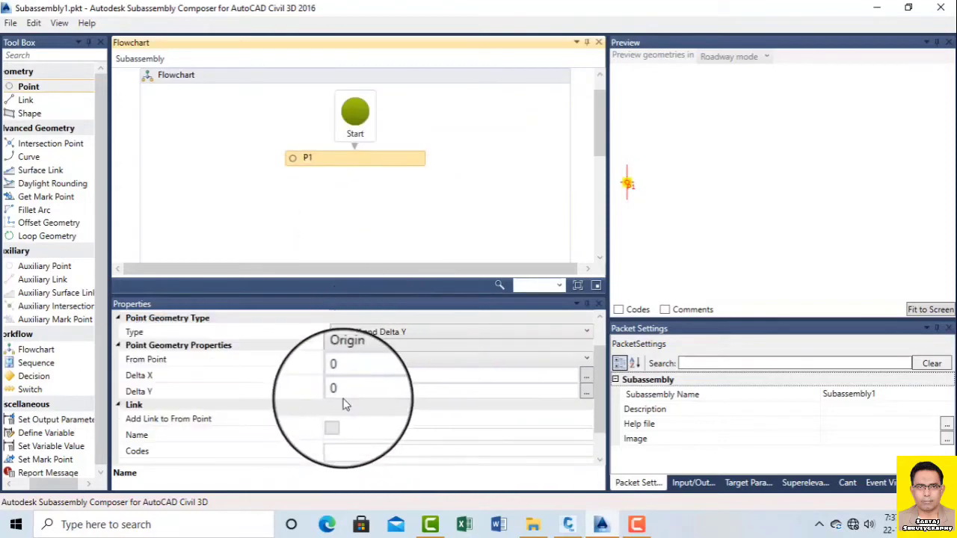
{"action": "left_click", "coordinate": [364, 334]}
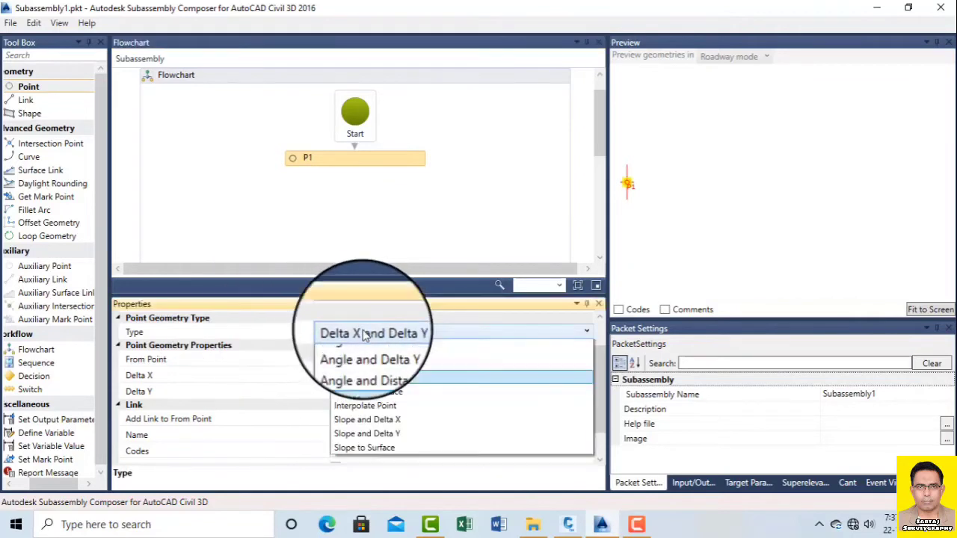
{"action": "left_click", "coordinate": [363, 334]}
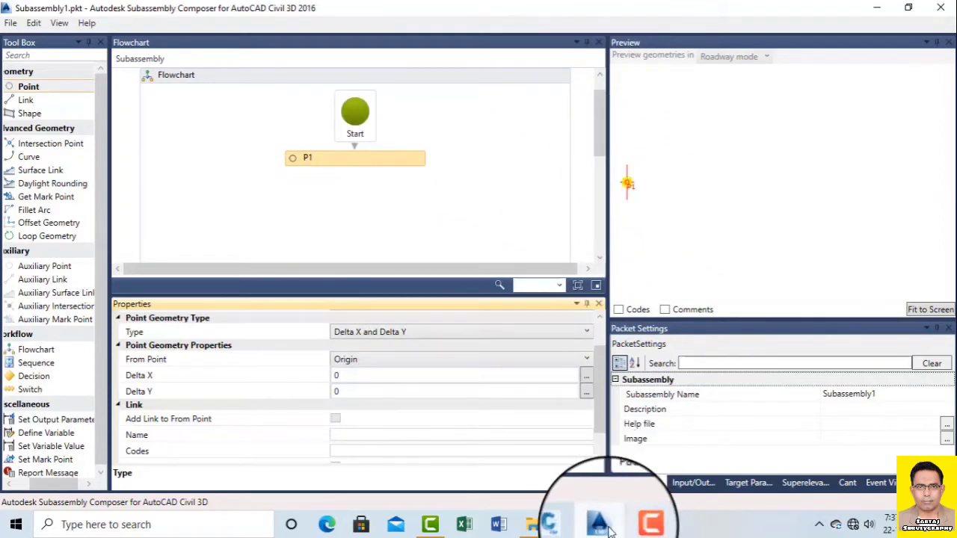
- Switch to Civil 3D and inspect the lane's starting point where its surface meets the assembly baseline
{"action": "left_click", "coordinate": [568, 525]}
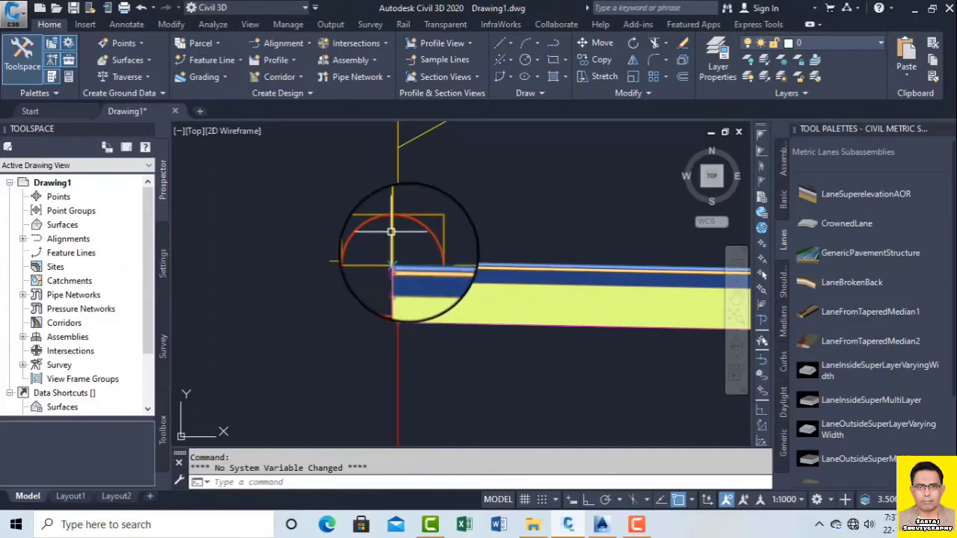
{"action": "scroll", "coordinate": [377, 299], "scroll_direction": "up", "scroll_amount": 5}
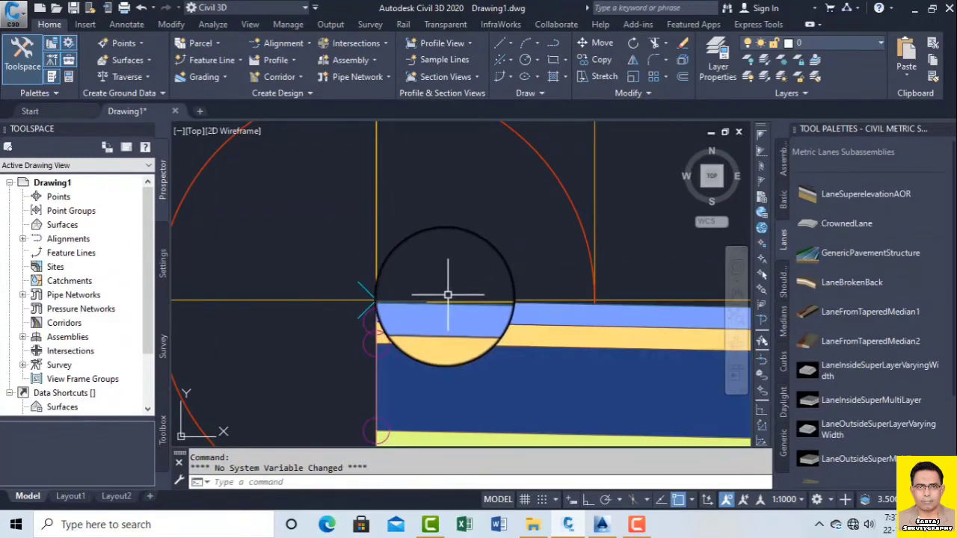
{"action": "scroll", "coordinate": [351, 289], "scroll_direction": "down", "scroll_amount": 3}
{"action": "scroll", "coordinate": [531, 288], "scroll_direction": "down", "scroll_amount": 2}
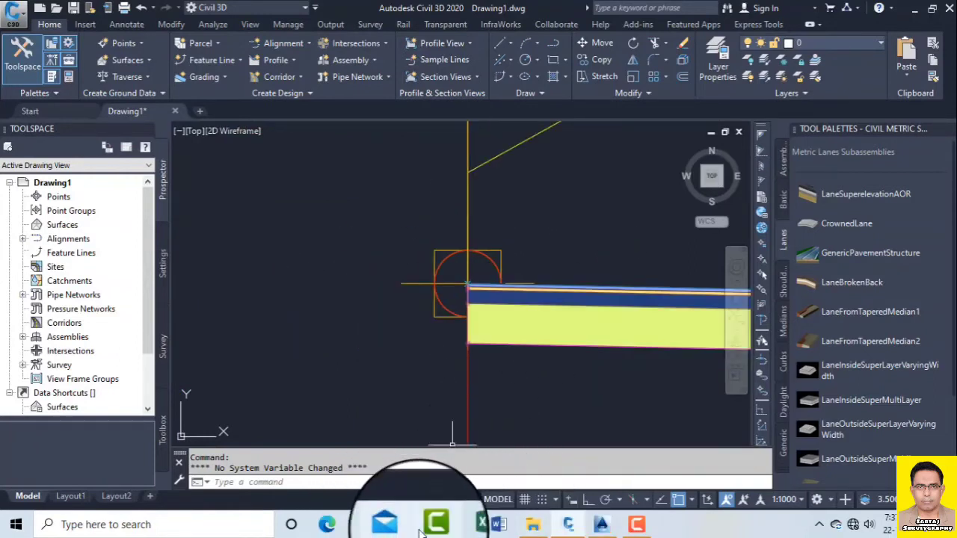
- Return to Subassembly Composer, add a second point with link L1 beneath P1 in the flowchart, and compare both points' properties
{"action": "left_click", "coordinate": [602, 524]}
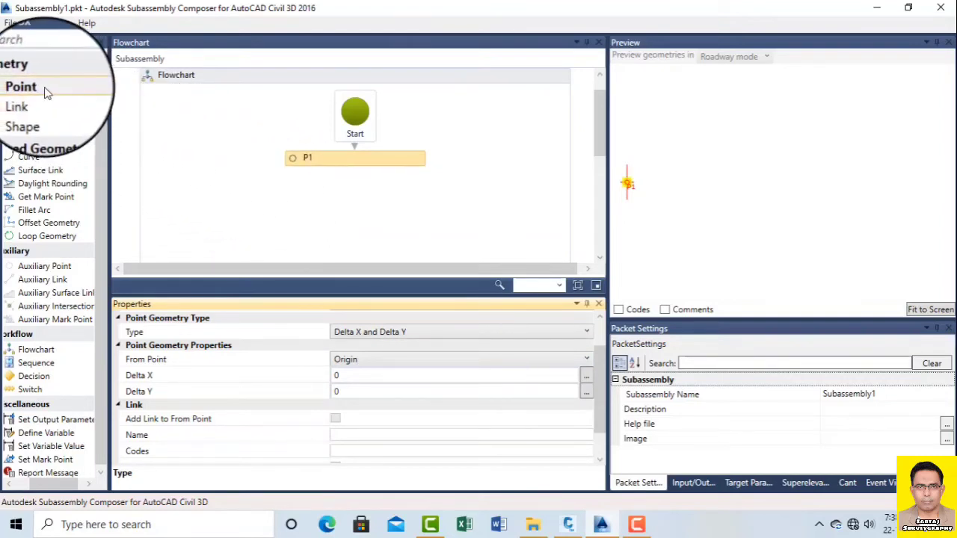
{"action": "left_click_drag", "start_coordinate": [45, 89], "coordinate": [337, 192]}
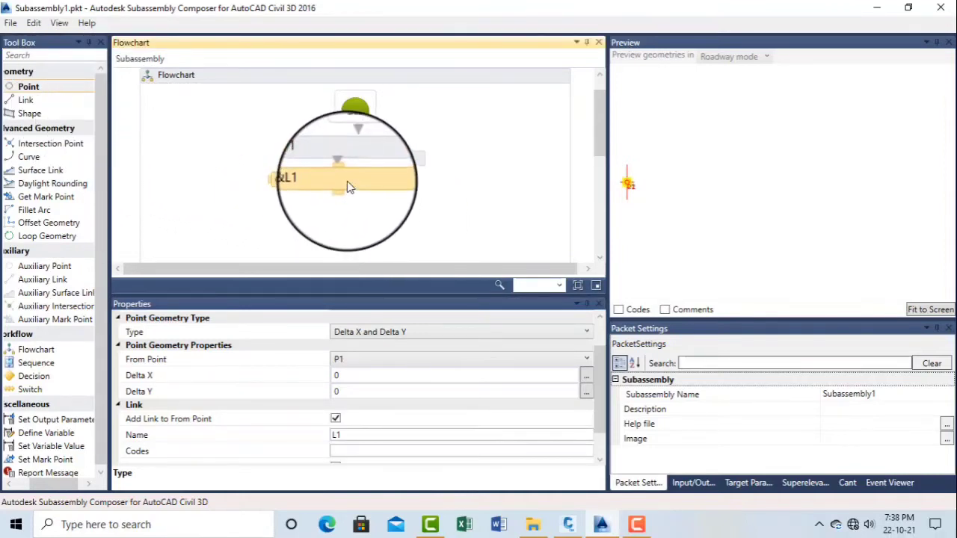
{"action": "left_click_drag", "start_coordinate": [347, 181], "coordinate": [366, 192]}
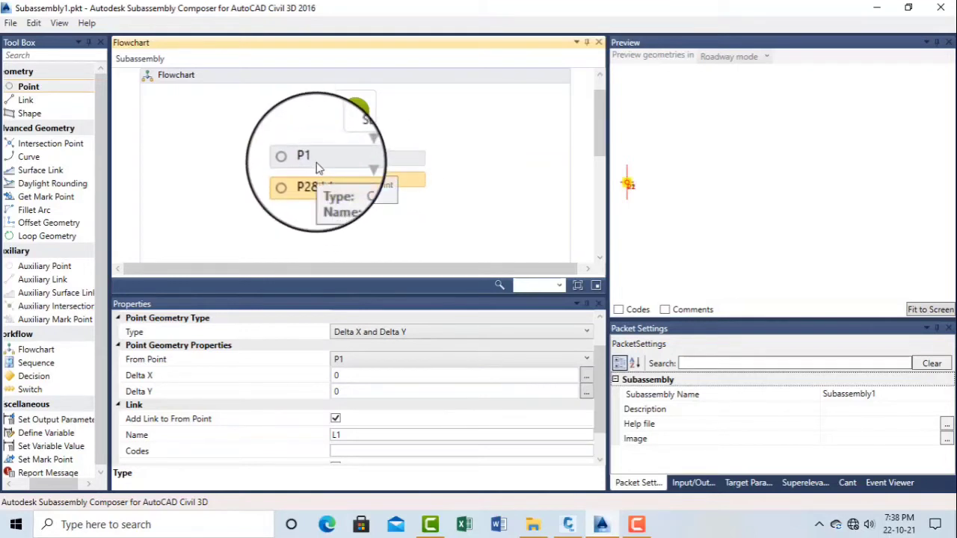
{"action": "left_click", "coordinate": [316, 166]}
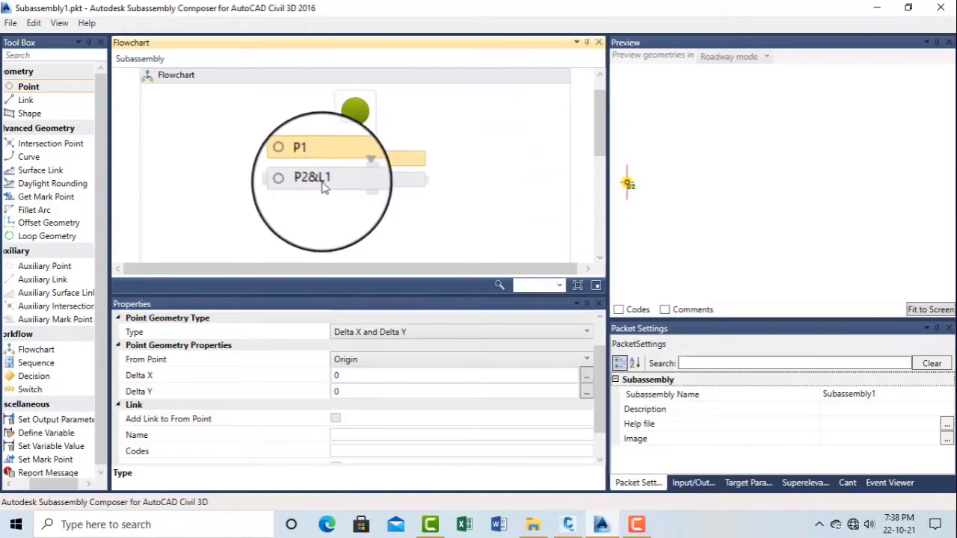
{"action": "left_click", "coordinate": [321, 187]}
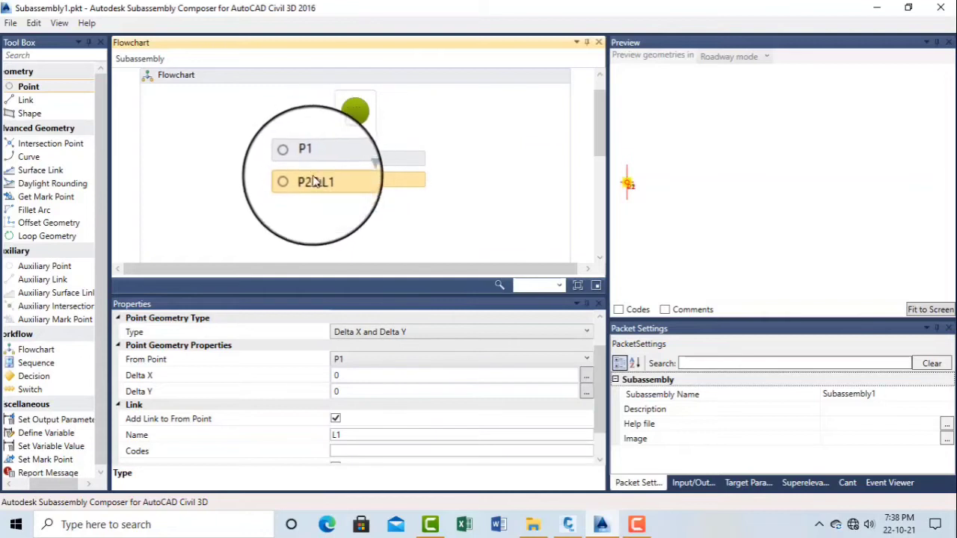
{"action": "left_click", "coordinate": [315, 180]}
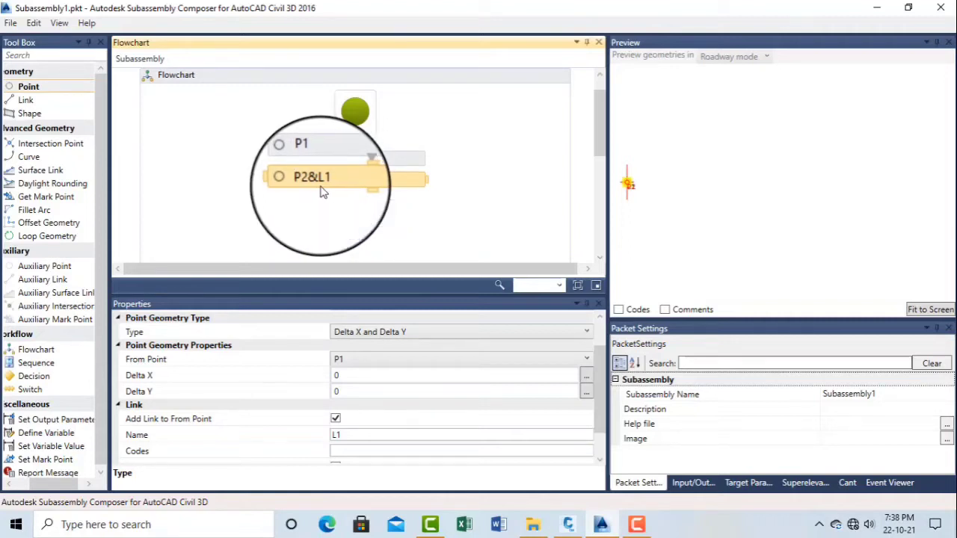
- Switch to Civil 3D and examine the full lane cross-section from the assembly baseline to the outer edge
{"action": "left_click", "coordinate": [576, 529]}
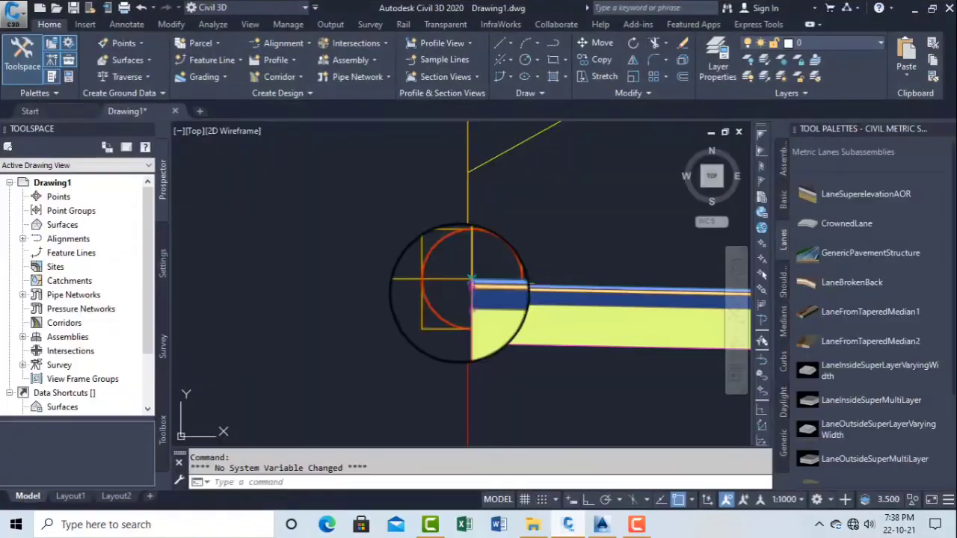
{"action": "scroll", "coordinate": [444, 306], "scroll_direction": "down", "scroll_amount": 2}
{"action": "scroll", "coordinate": [434, 292], "scroll_direction": "up", "scroll_amount": 3}
{"action": "middle_click_drag", "start_coordinate": [418, 274], "coordinate": [290, 259]}
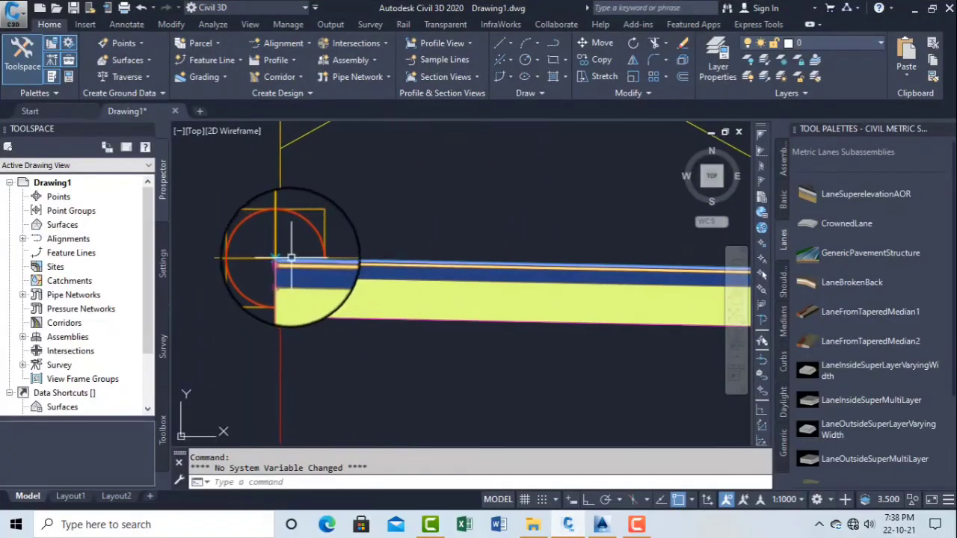
{"action": "scroll", "coordinate": [317, 262], "scroll_direction": "down", "scroll_amount": 2}
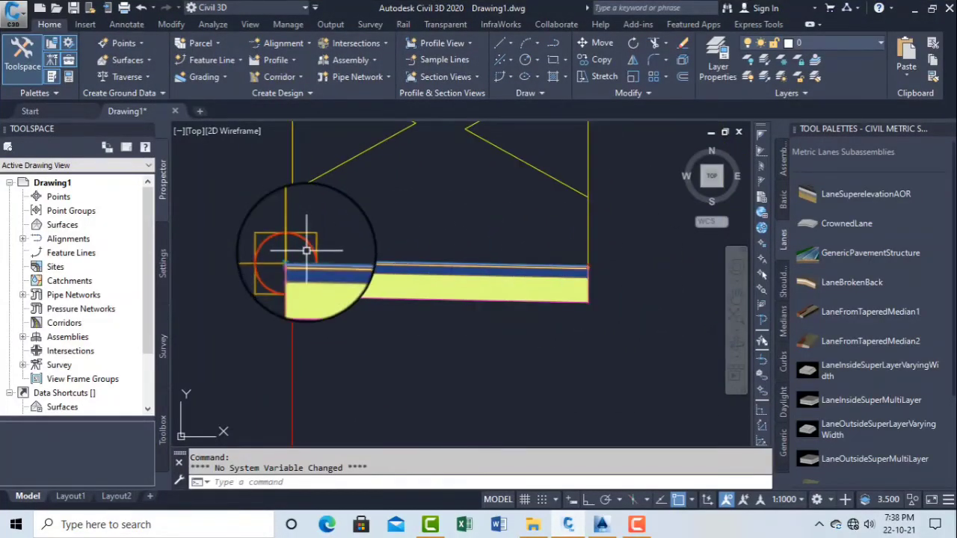
{"action": "left_click", "coordinate": [546, 267]}
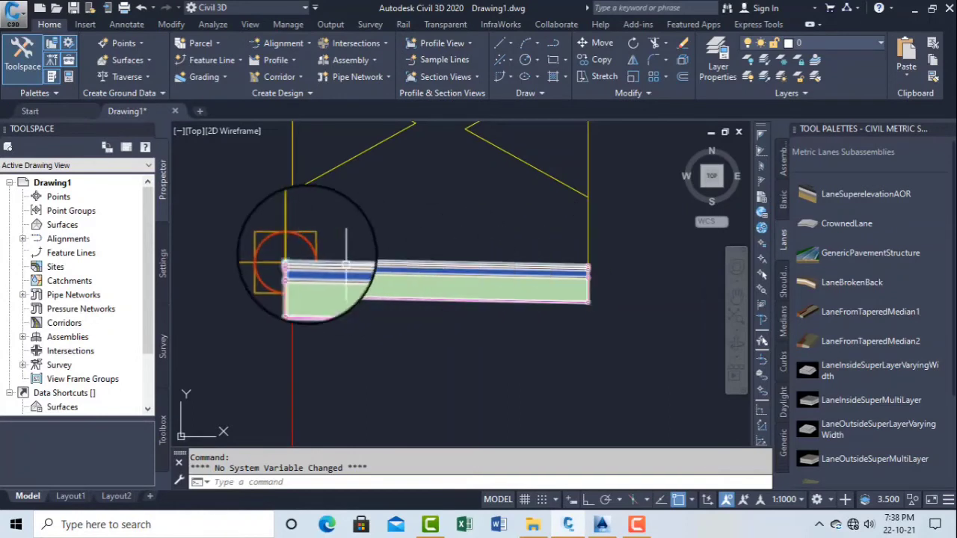
{"action": "scroll", "coordinate": [299, 253], "scroll_direction": "up", "scroll_amount": 3}
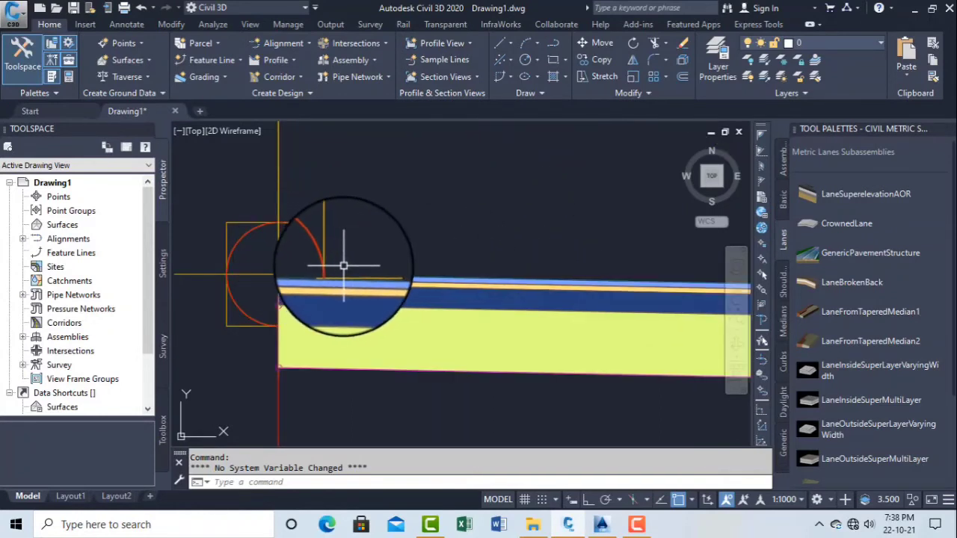
{"action": "scroll", "coordinate": [361, 266], "scroll_direction": "down", "scroll_amount": 2}
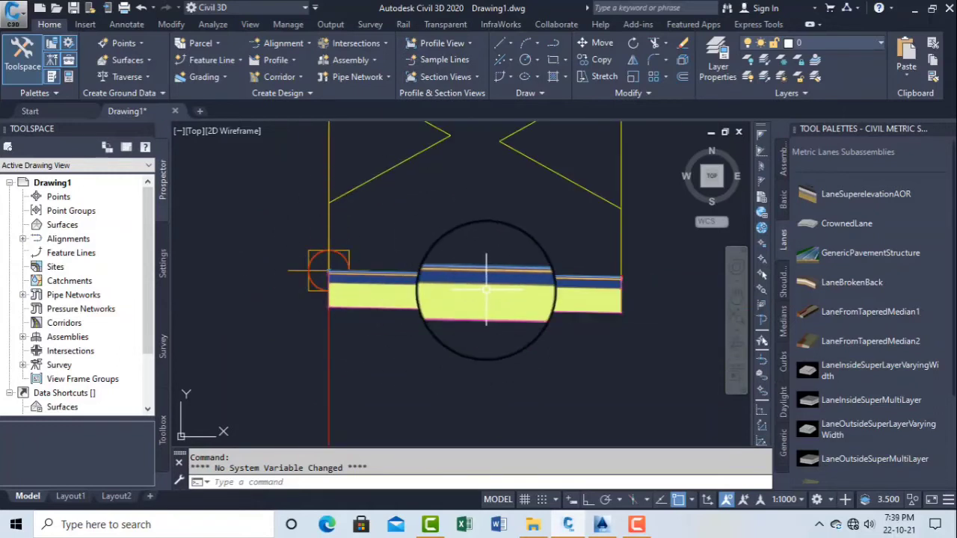
{"action": "mouse_move", "coordinate": [486, 290]}
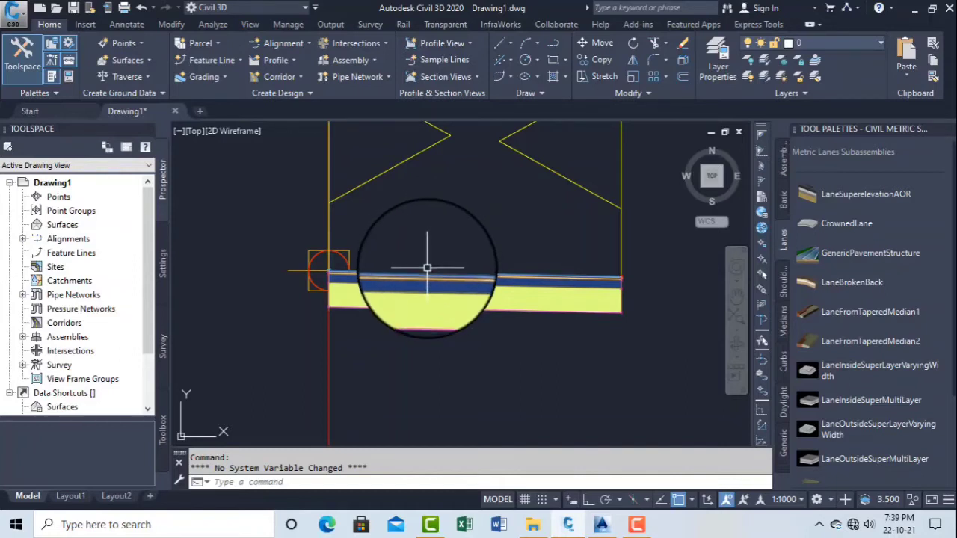
- Inspect the lane's outer edge point, its sloping top surface and the pavement layers at the baseline up close
{"action": "middle_click_drag", "start_coordinate": [428, 270], "coordinate": [496, 270]}
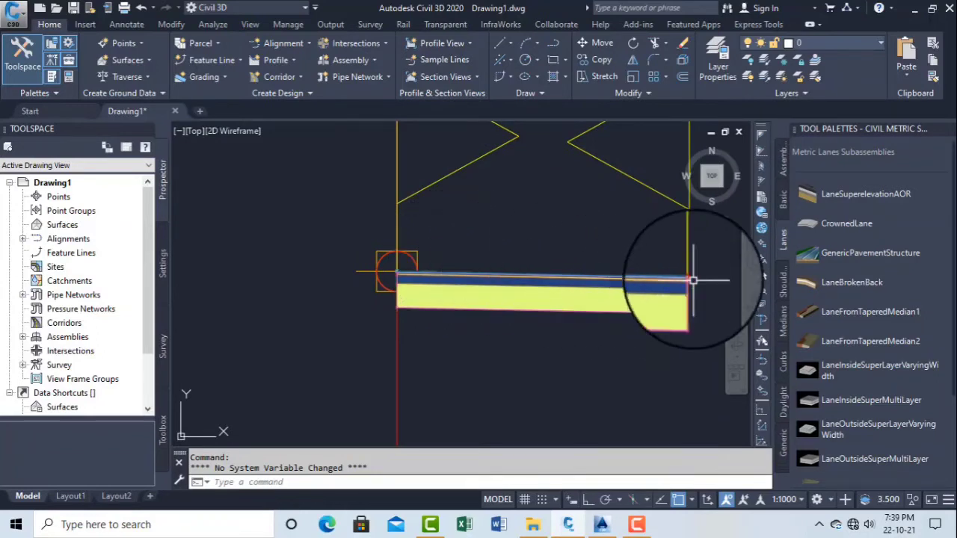
{"action": "scroll", "coordinate": [692, 275], "scroll_direction": "up", "scroll_amount": 6}
{"action": "scroll", "coordinate": [650, 256], "scroll_direction": "down", "scroll_amount": 2}
{"action": "middle_click_drag", "start_coordinate": [284, 242], "coordinate": [494, 294]}
{"action": "scroll", "coordinate": [527, 279], "scroll_direction": "down", "scroll_amount": 4}
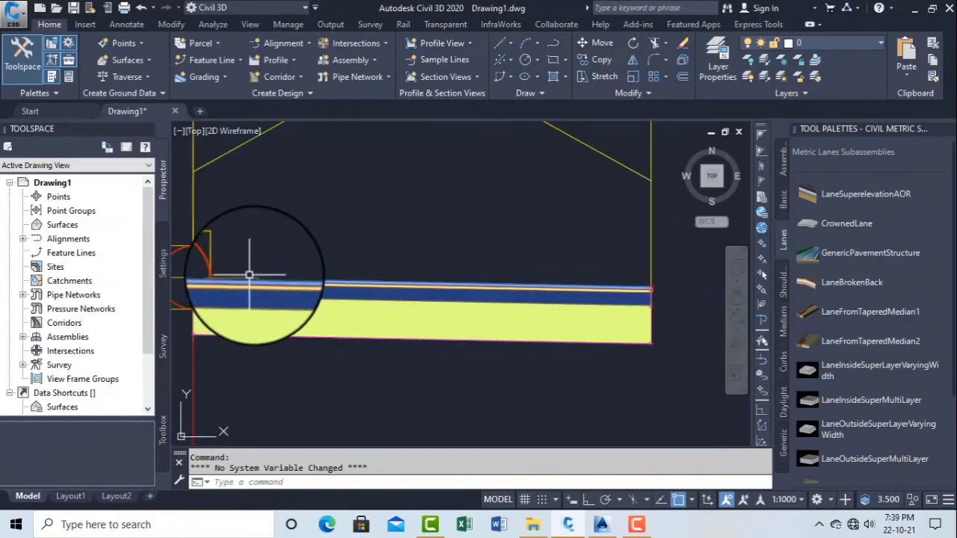
{"action": "mouse_move", "coordinate": [187, 277]}
{"action": "middle_mouse_down"}
{"action": "mouse_move", "coordinate": [298, 294]}
{"action": "mouse_move", "coordinate": [261, 240]}
{"action": "middle_mouse_up"}
{"action": "scroll", "coordinate": [299, 294], "scroll_direction": "up", "scroll_amount": 4}
{"action": "scroll", "coordinate": [278, 244], "scroll_direction": "up", "scroll_amount": 3}
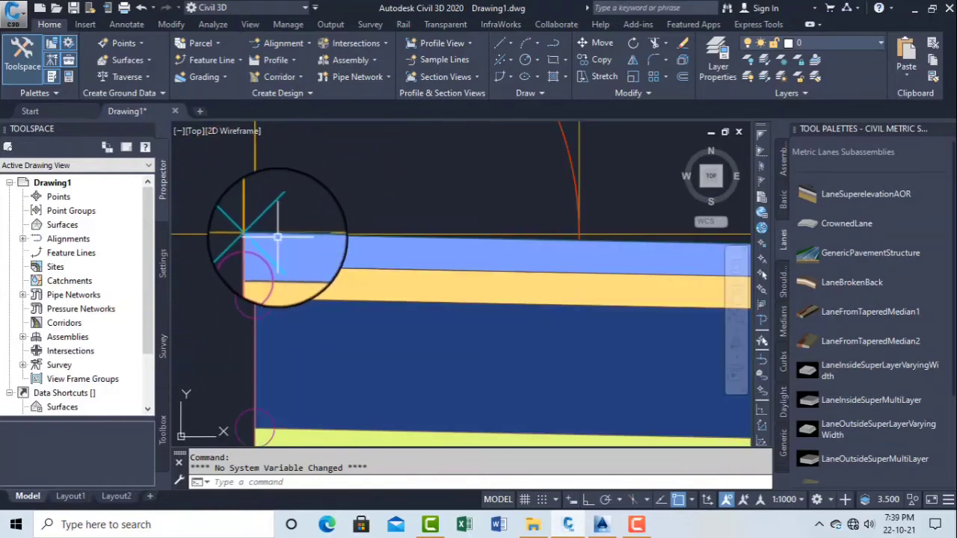
{"action": "scroll", "coordinate": [277, 237], "scroll_direction": "down", "scroll_amount": 3}
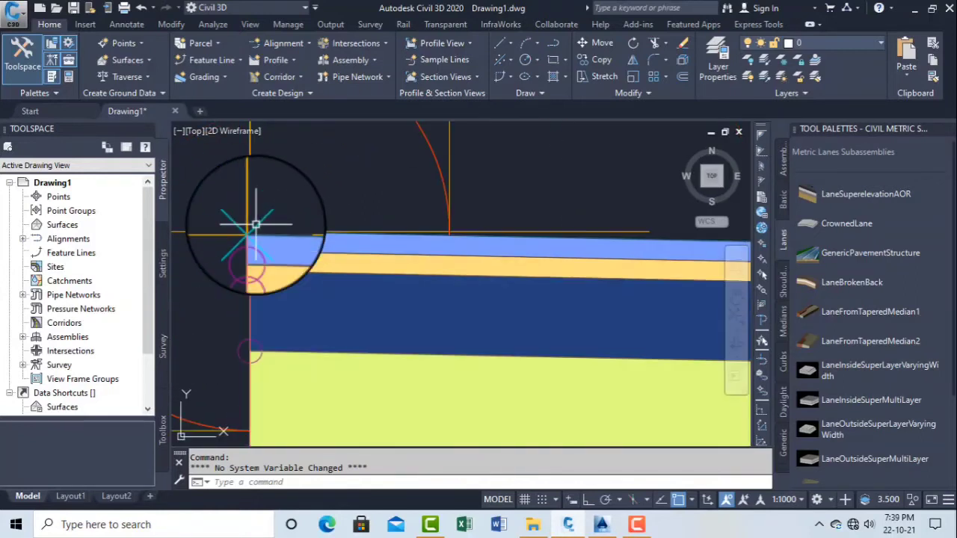
{"action": "scroll", "coordinate": [255, 226], "scroll_direction": "down", "scroll_amount": 3}
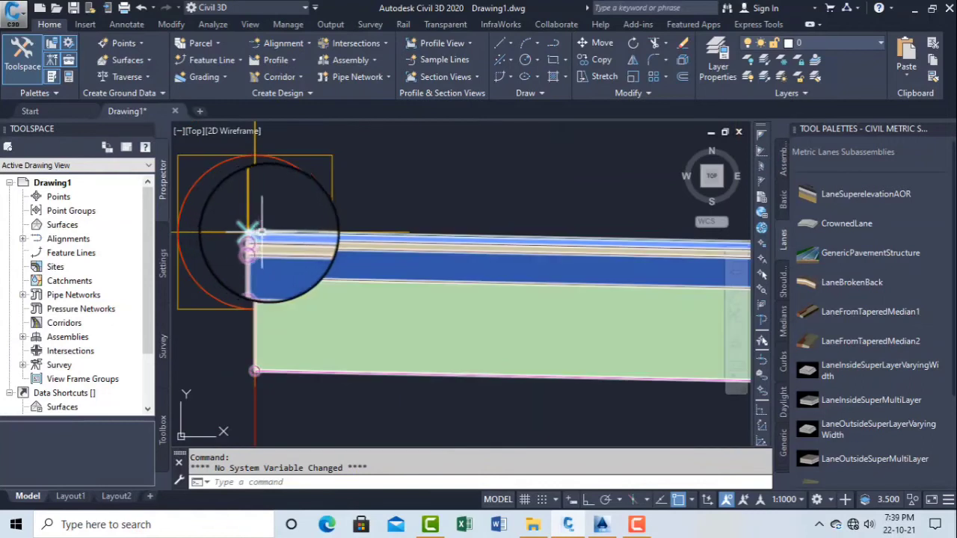
{"action": "scroll", "coordinate": [255, 231], "scroll_direction": "down", "scroll_amount": 3}
{"action": "middle_click_drag", "start_coordinate": [329, 217], "coordinate": [295, 279]}
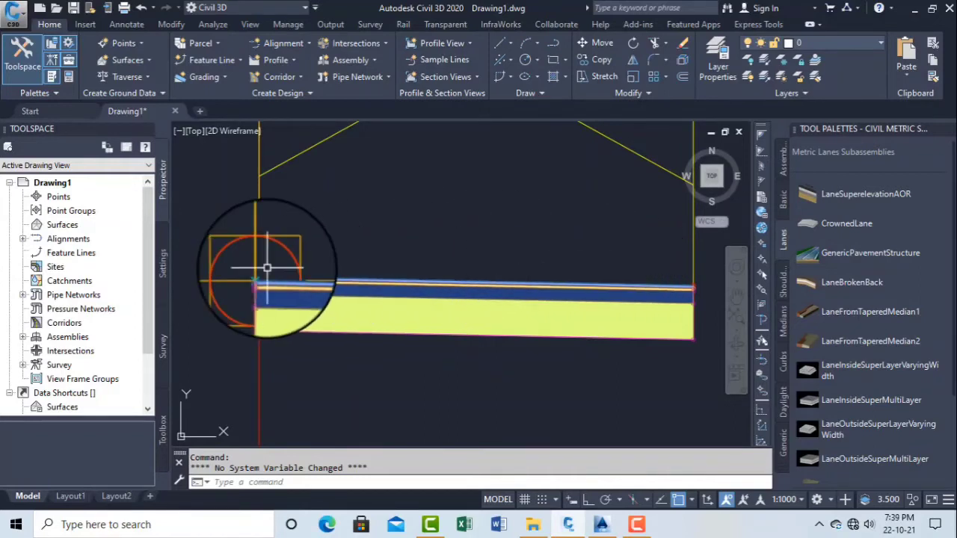
- Return to Subassembly Composer and set the geometry type of point P2 to Slope and Delta X
{"action": "left_click", "coordinate": [602, 525]}
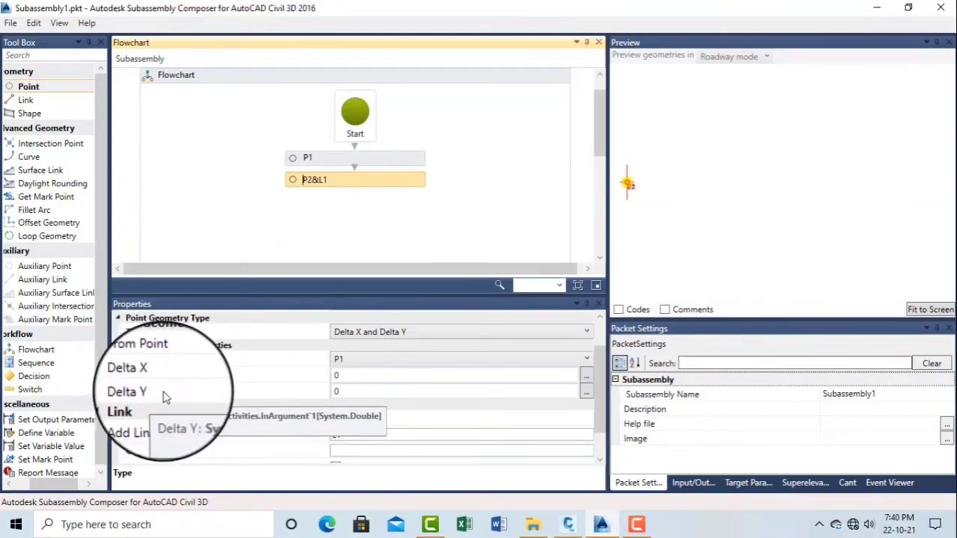
{"action": "left_click", "coordinate": [570, 527]}
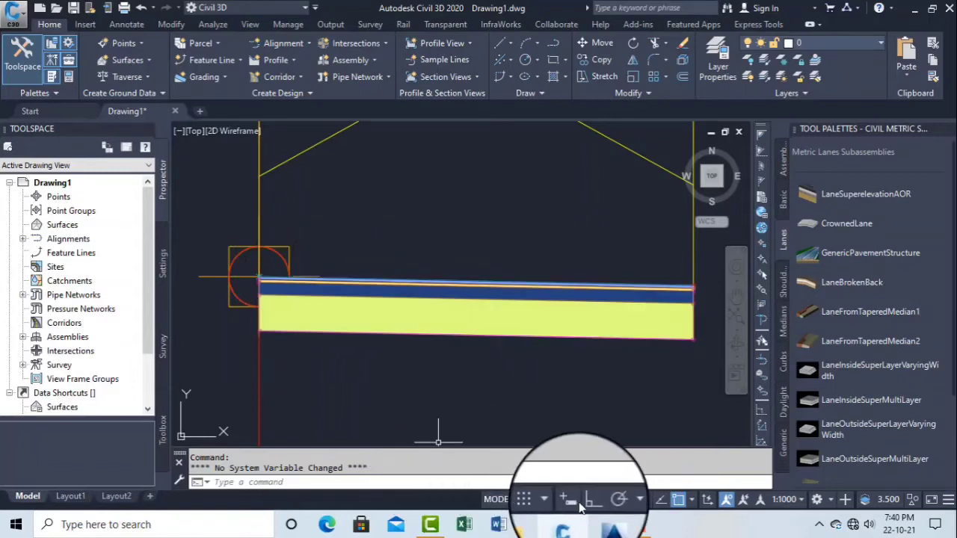
{"action": "left_click", "coordinate": [602, 524]}
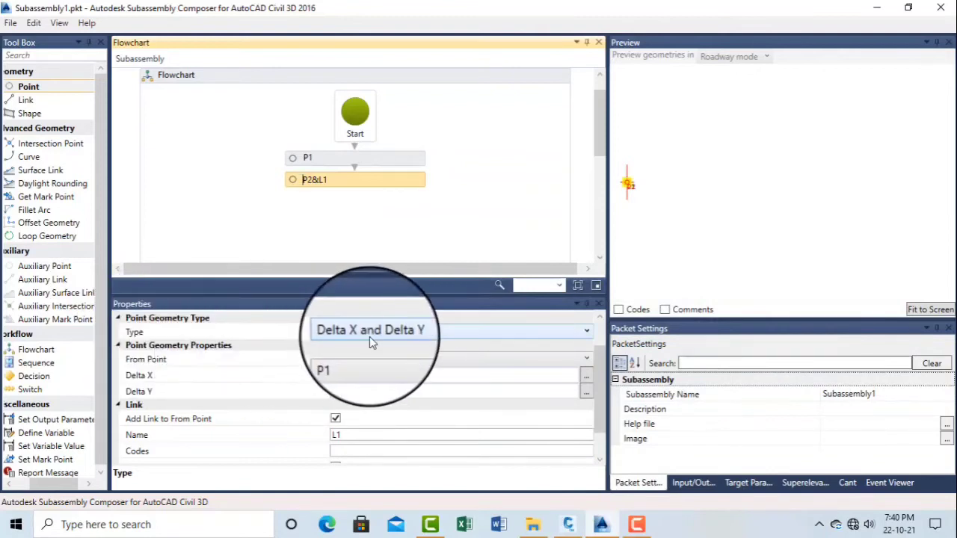
{"action": "left_click", "coordinate": [587, 332]}
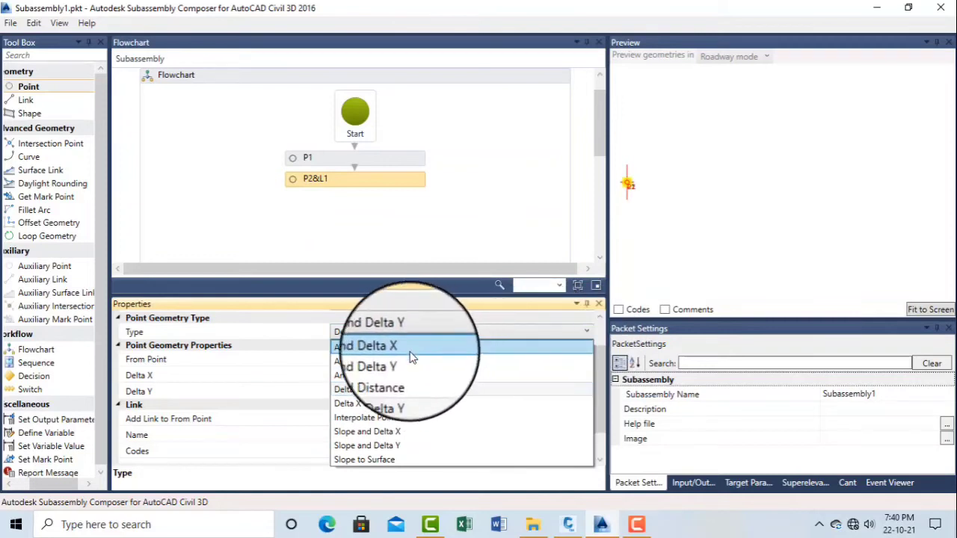
{"action": "left_click", "coordinate": [364, 432]}
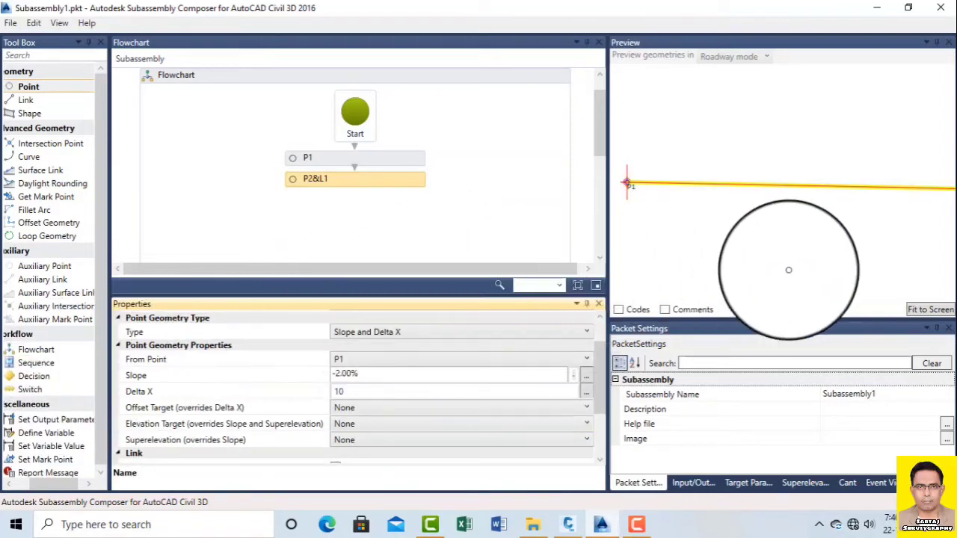
- Try a slope value of -10 for point P2 and fit the geometry in the preview
{"action": "left_click", "coordinate": [932, 312]}
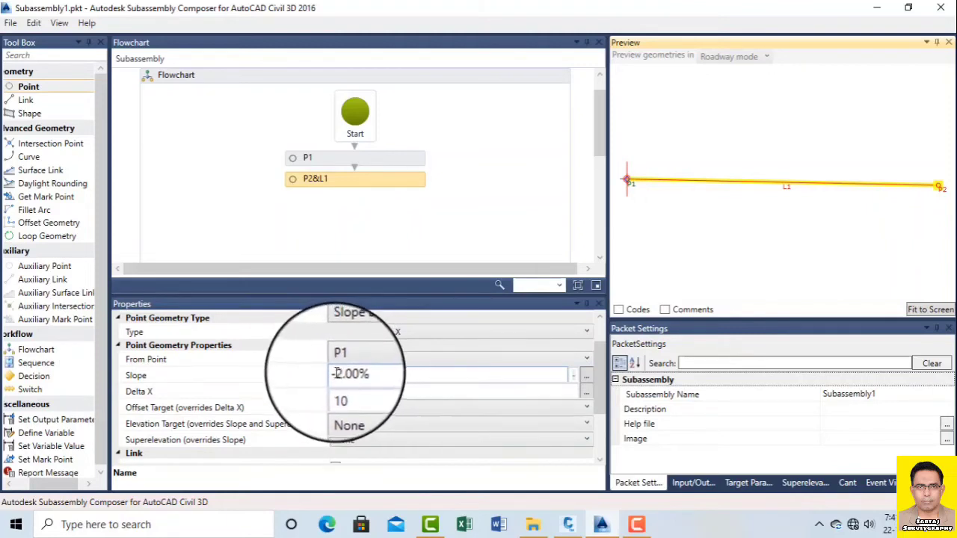
{"action": "left_click_drag", "start_coordinate": [336, 374], "coordinate": [380, 372]}
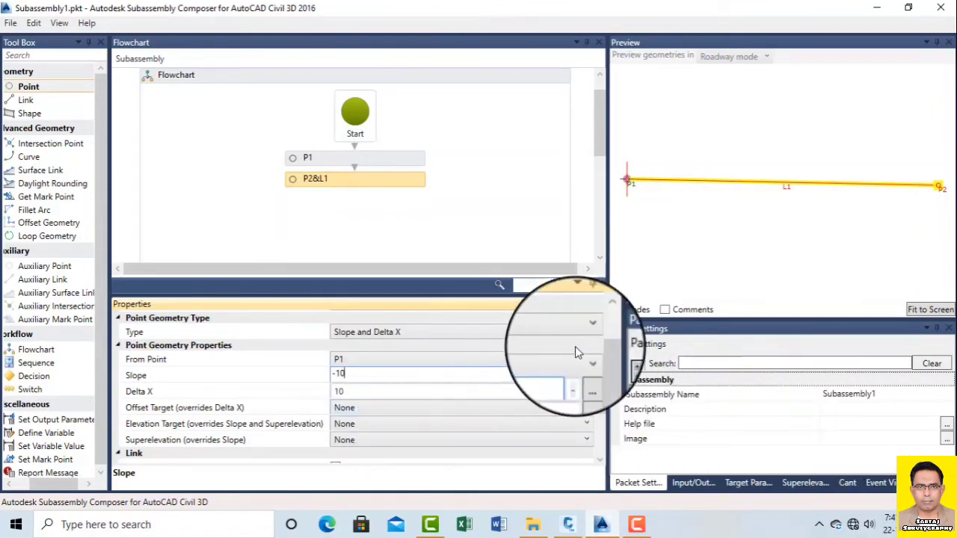
{"action": "left_click", "coordinate": [397, 391]}
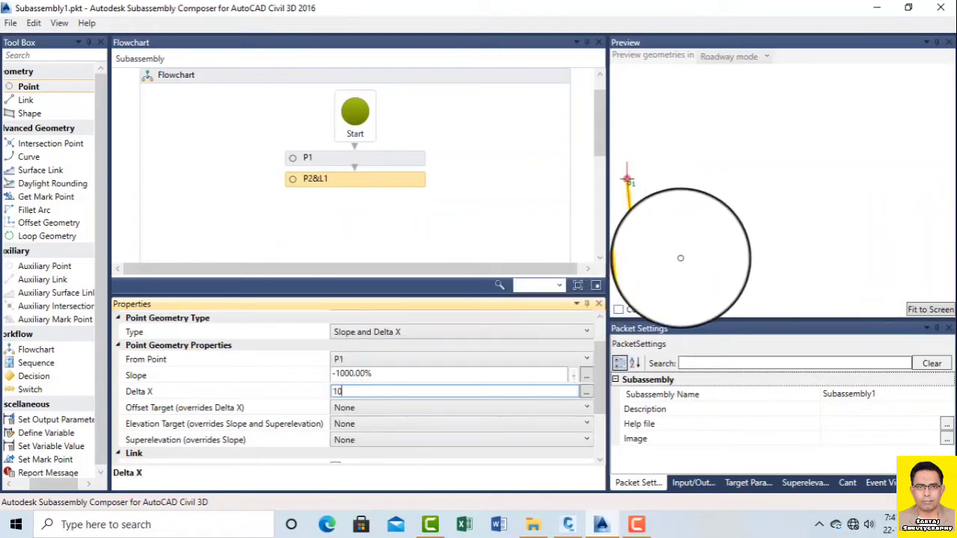
{"action": "left_click", "coordinate": [921, 308]}
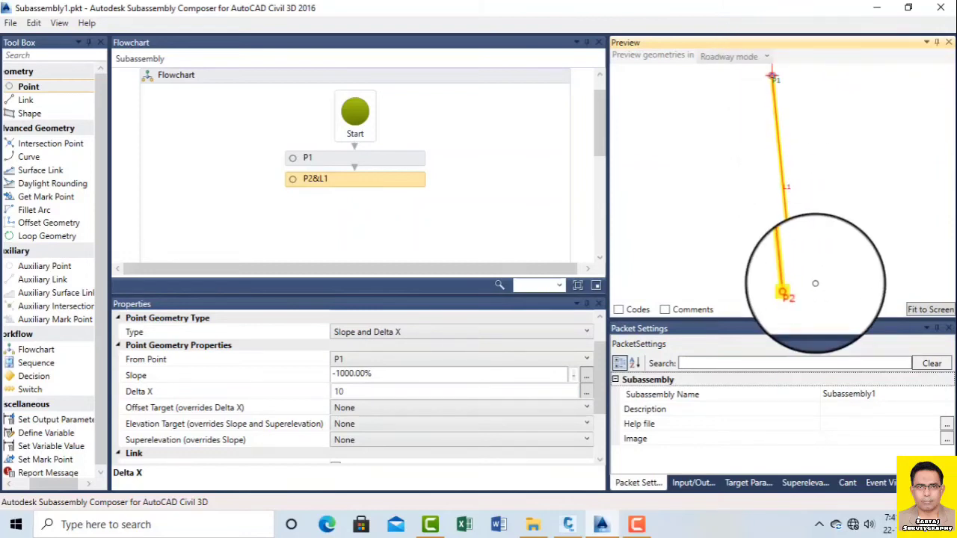
- Restore point P2's slope to -2.00% and refit the preview to show the whole link
{"action": "left_click", "coordinate": [345, 374]}
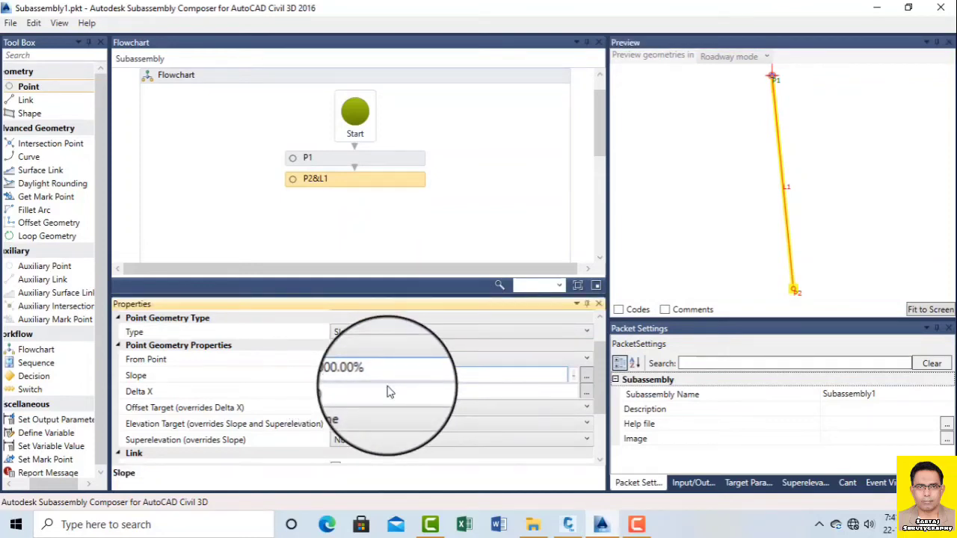
{"action": "left_click", "coordinate": [636, 524]}
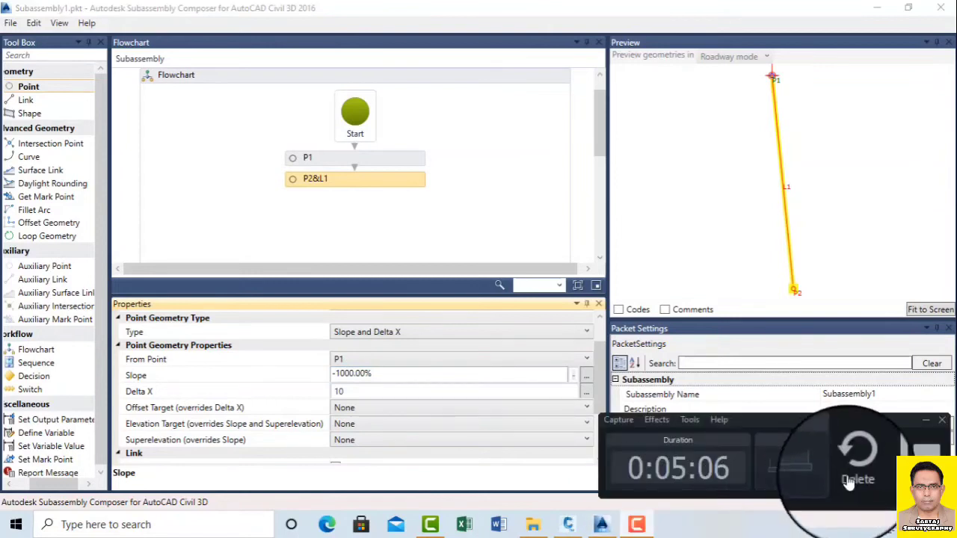
{"action": "left_click", "coordinate": [889, 467]}
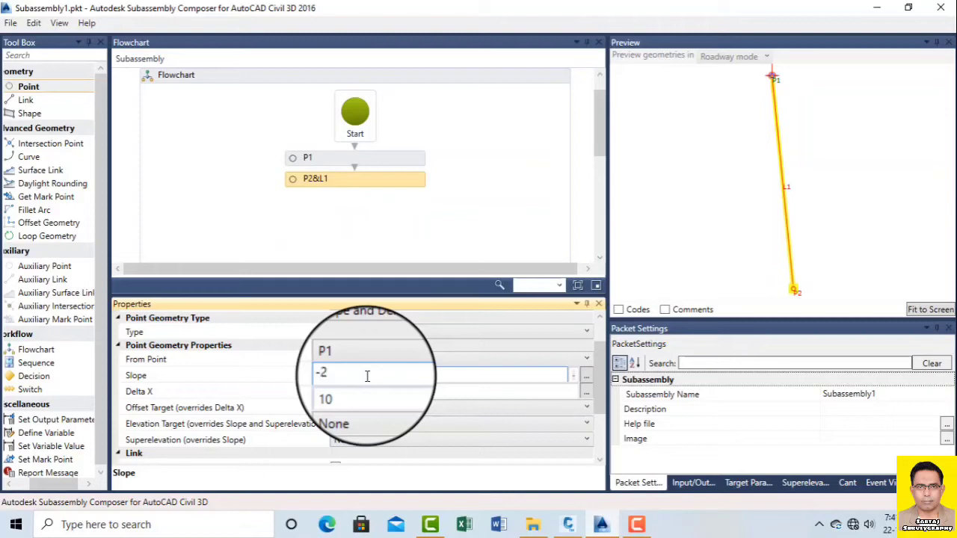
{"action": "left_click", "coordinate": [423, 396]}
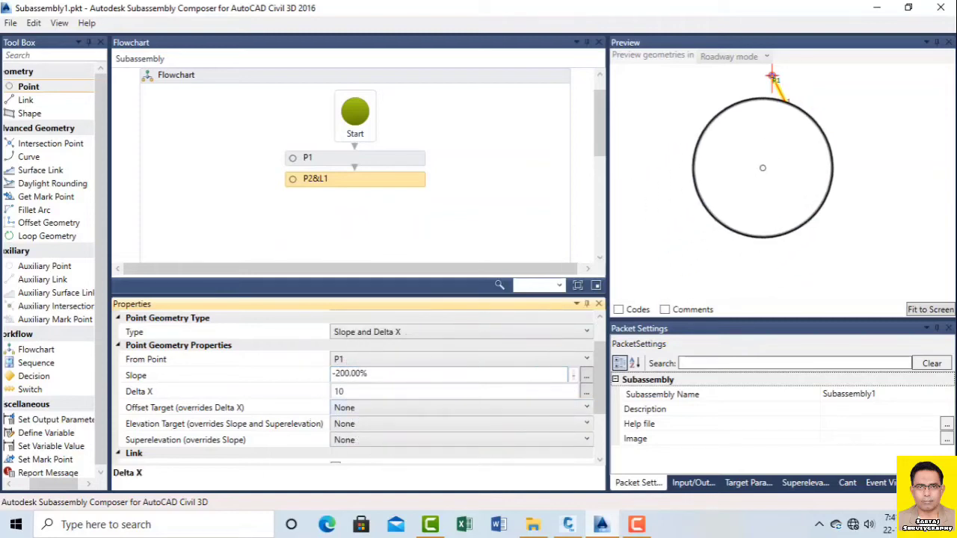
{"action": "left_click", "coordinate": [336, 373]}
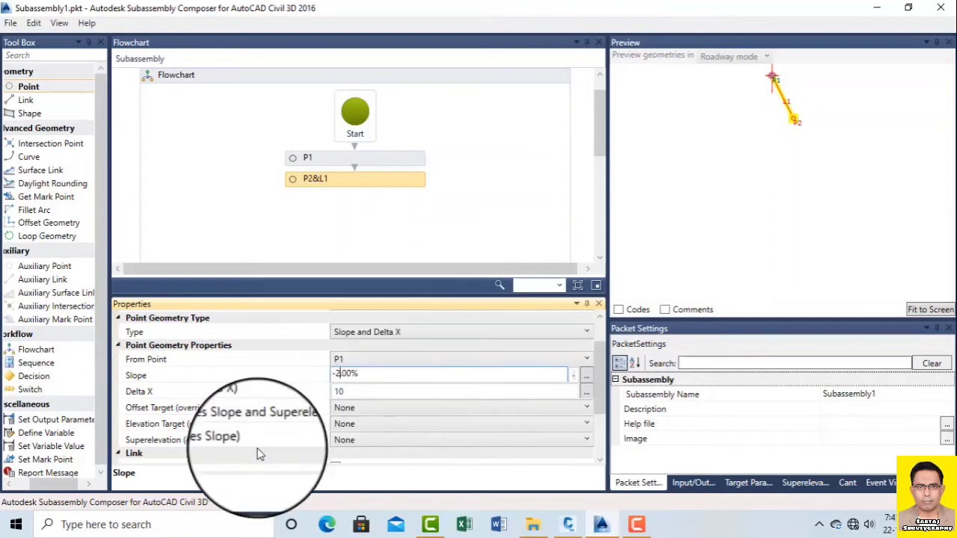
{"action": "left_click", "coordinate": [363, 394]}
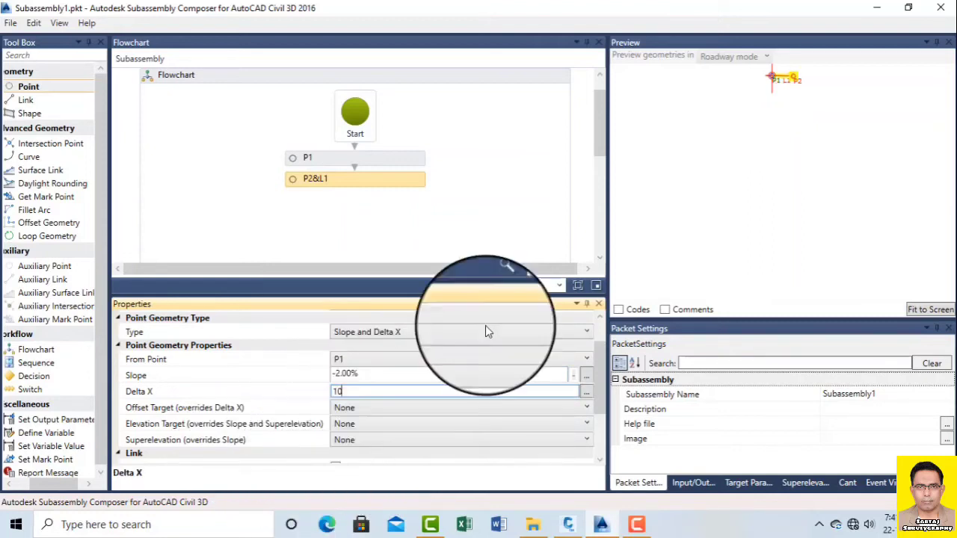
{"action": "left_click", "coordinate": [929, 310]}
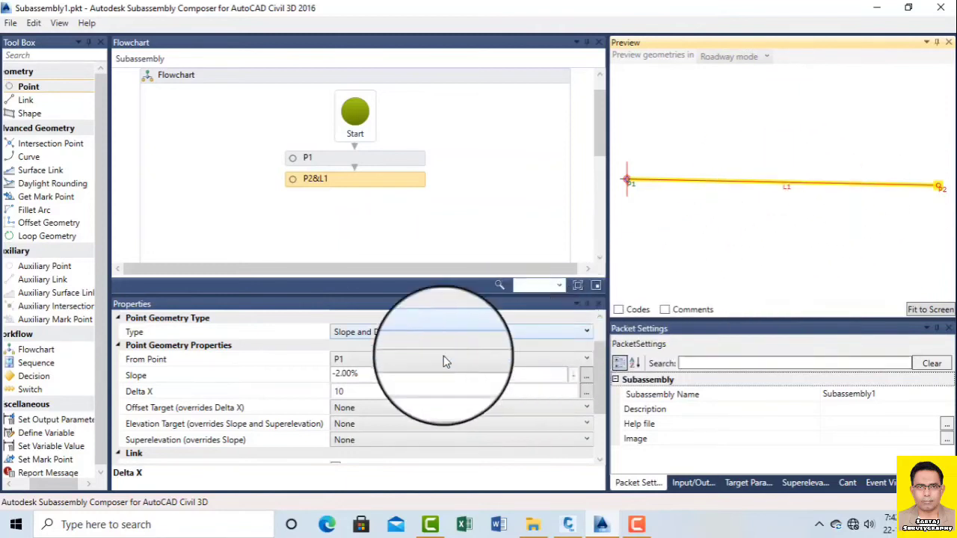
- Set point P2's Delta X to 3 and fit the updated geometry in the preview
{"action": "left_click", "coordinate": [348, 392]}
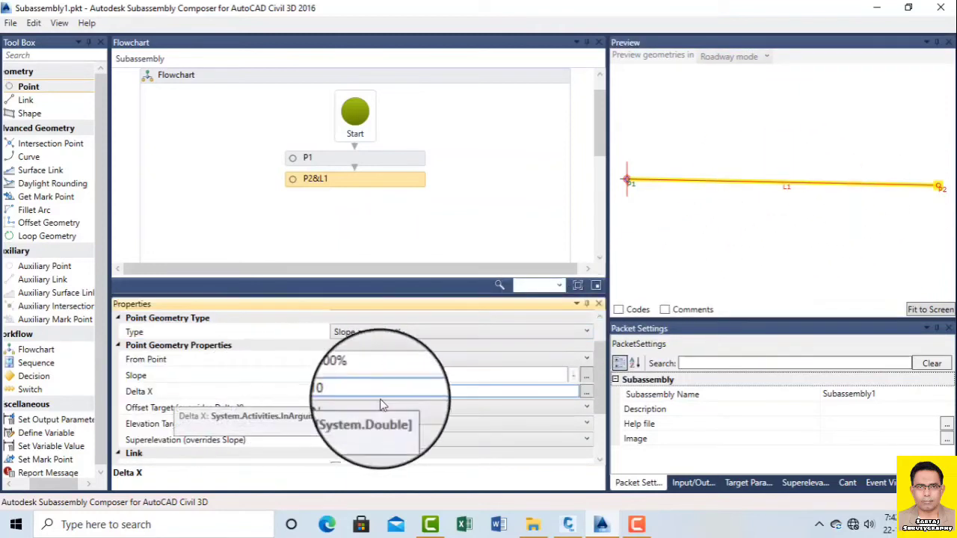
{"action": "left_click_drag", "start_coordinate": [359, 392], "coordinate": [315, 400]}
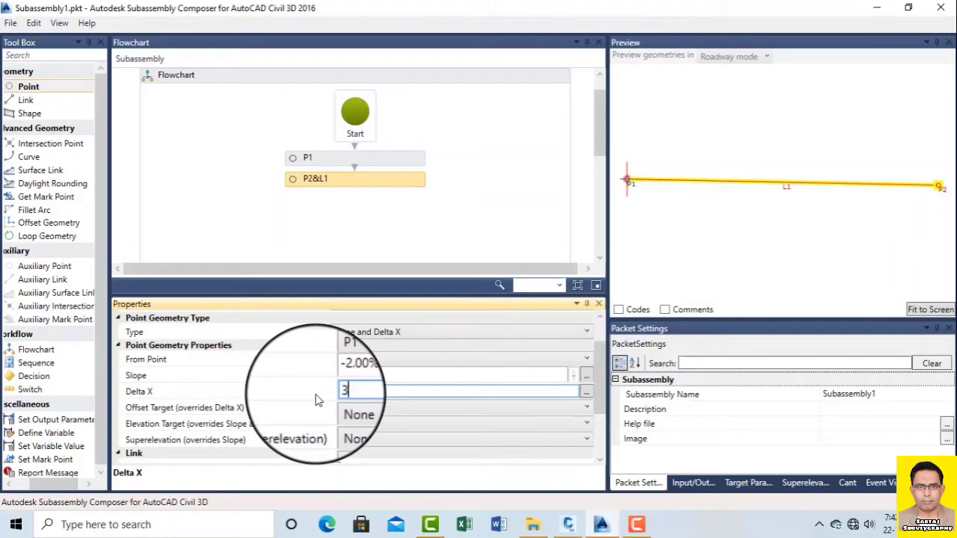
{"action": "left_click", "coordinate": [434, 377]}
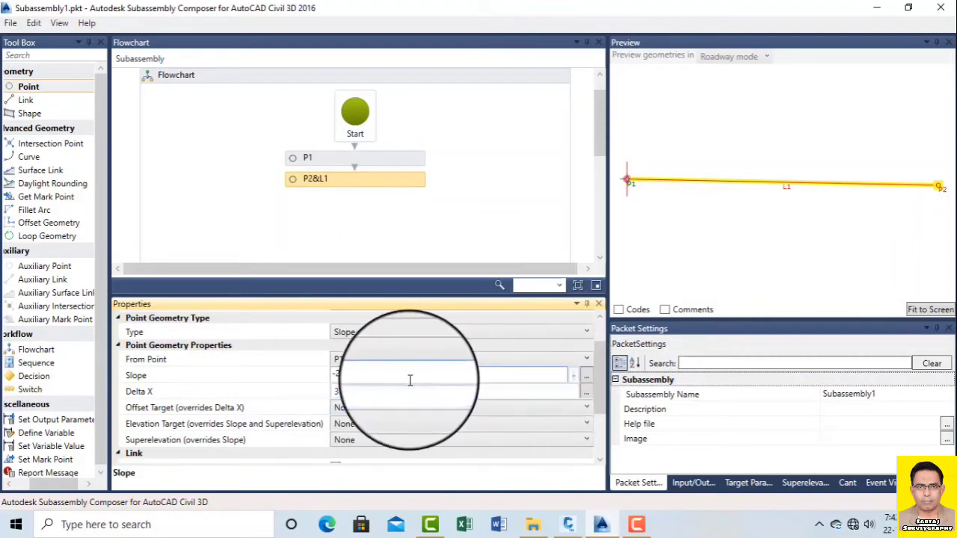
{"action": "left_click", "coordinate": [931, 310]}
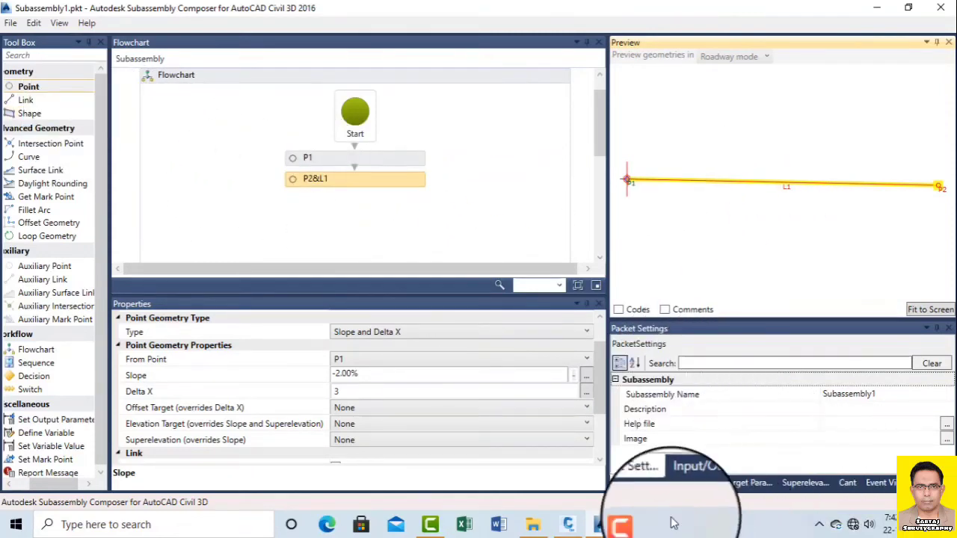
{"action": "left_click", "coordinate": [636, 525]}
{"action": "left_click", "coordinate": [882, 455]}
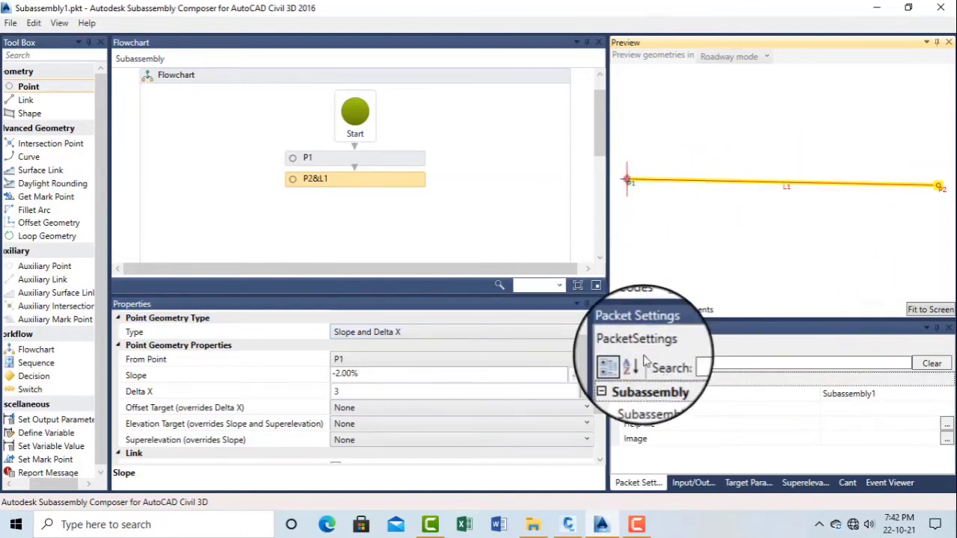
- Remove the link from P1 to P2 and add it back through the point's link option
{"action": "left_click_drag", "start_coordinate": [602, 360], "coordinate": [594, 410]}
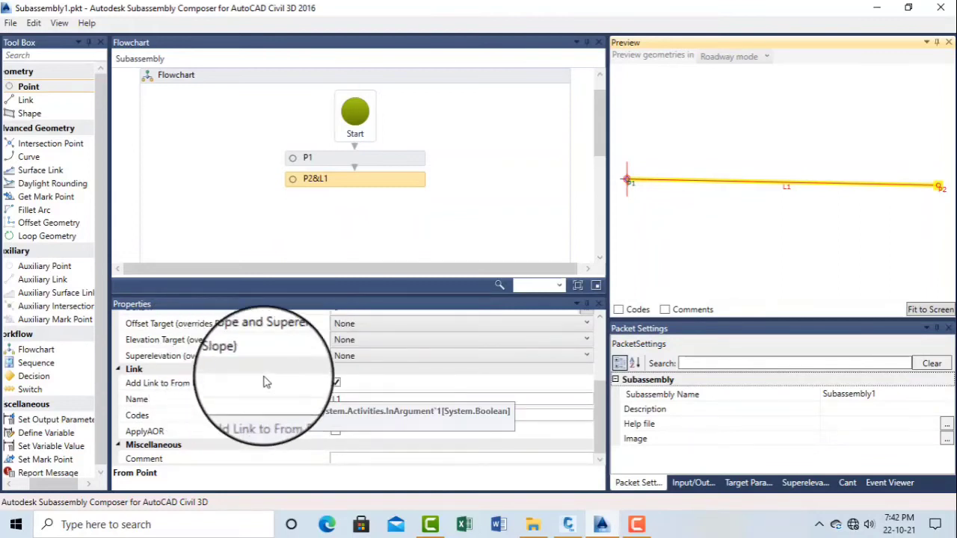
{"action": "left_click", "coordinate": [336, 384]}
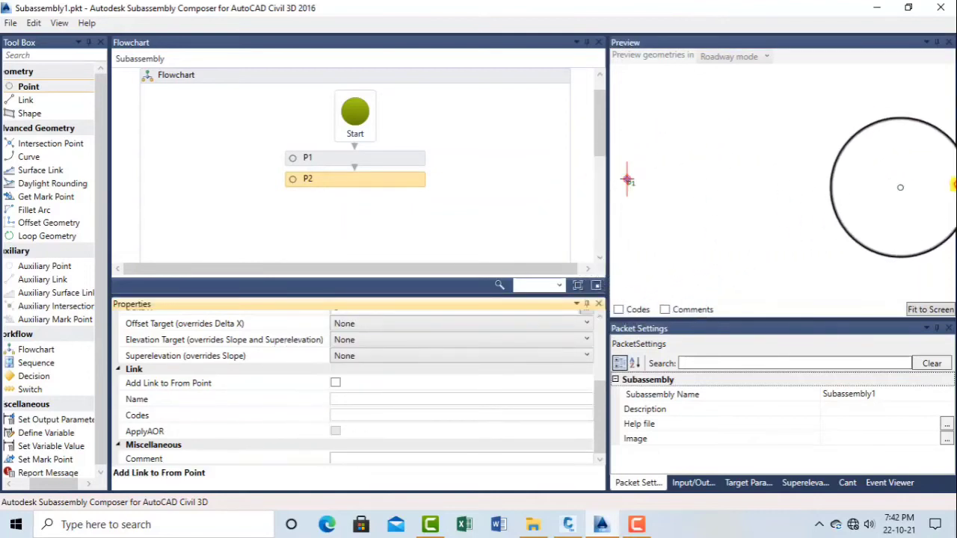
{"action": "left_click", "coordinate": [334, 384]}
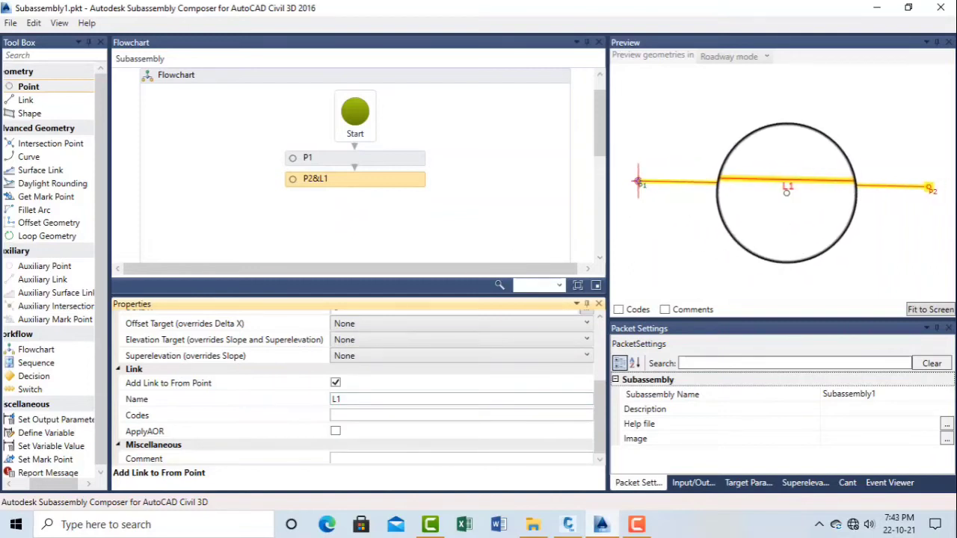
- Examine link L1 and its end points P1 and P2 up close in the preview
{"action": "scroll", "coordinate": [787, 191], "scroll_direction": "down", "scroll_amount": 1}
{"action": "scroll", "coordinate": [788, 183], "scroll_direction": "up", "scroll_amount": 1}
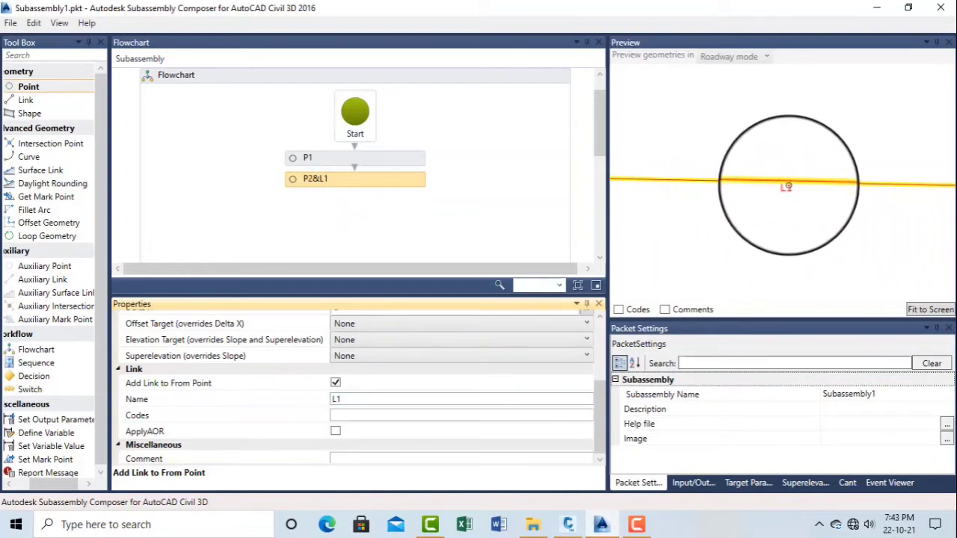
{"action": "scroll", "coordinate": [635, 182], "scroll_direction": "up", "scroll_amount": 2}
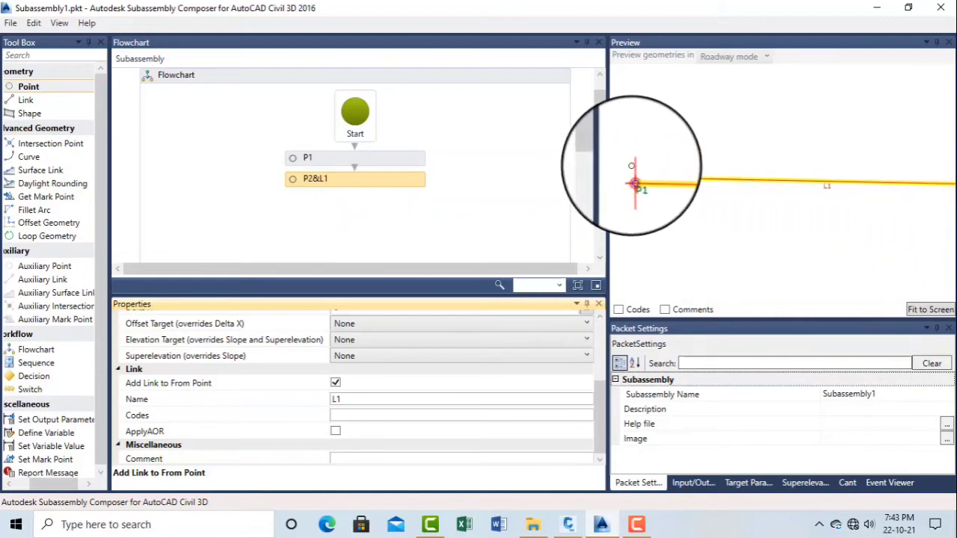
{"action": "scroll", "coordinate": [759, 196], "scroll_direction": "down", "scroll_amount": 4}
{"action": "mouse_move", "coordinate": [917, 193]}
{"action": "middle_mouse_down"}
{"action": "mouse_move", "coordinate": [782, 215]}
{"action": "mouse_move", "coordinate": [891, 205]}
{"action": "mouse_move", "coordinate": [788, 210]}
{"action": "middle_mouse_up"}
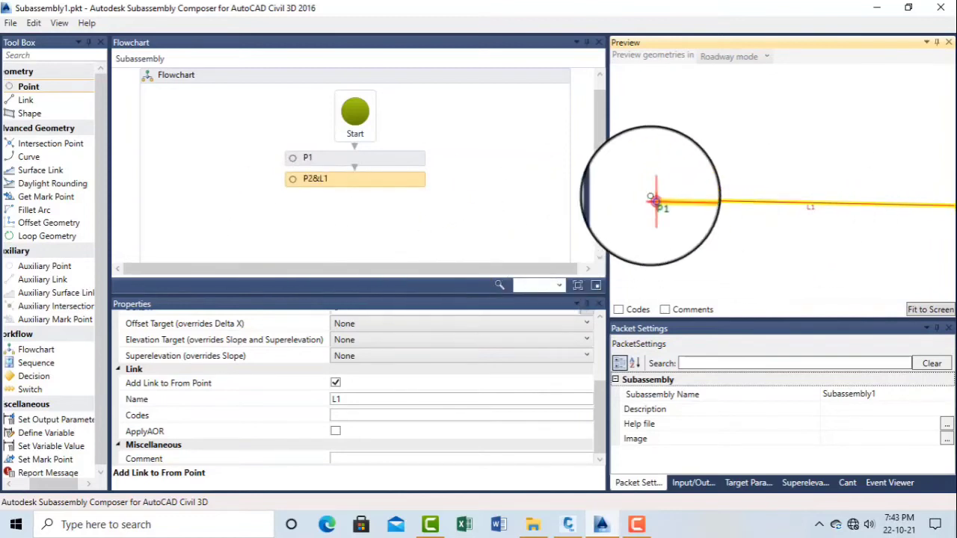
{"action": "scroll", "coordinate": [759, 198], "scroll_direction": "down", "scroll_amount": 1}
{"action": "middle_click_drag", "start_coordinate": [774, 199], "coordinate": [724, 191]}
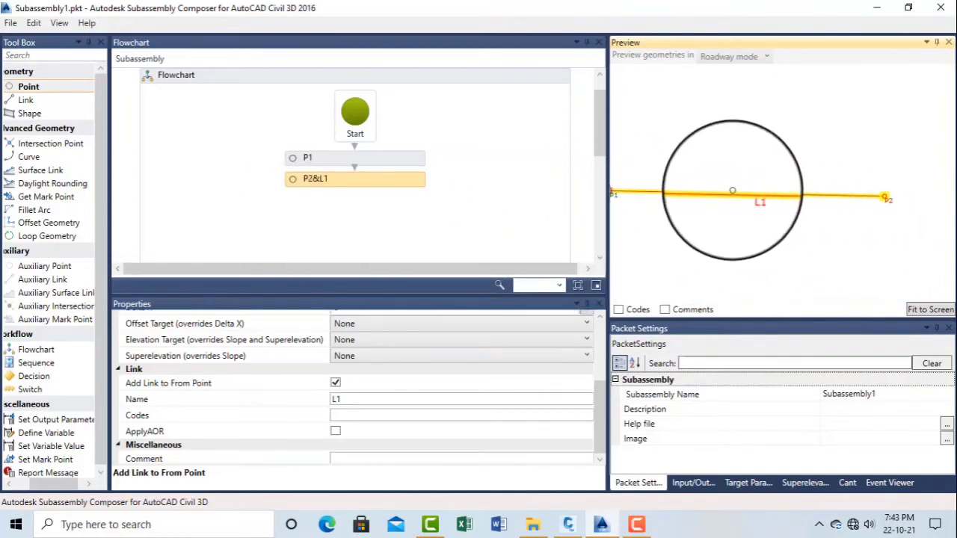
{"action": "middle_click_drag", "start_coordinate": [840, 197], "coordinate": [880, 202]}
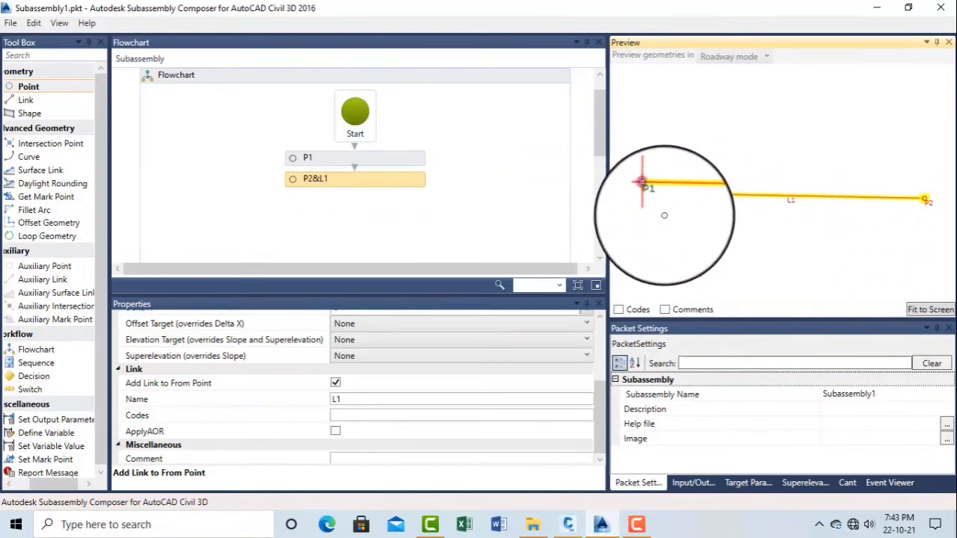
{"action": "left_click", "coordinate": [634, 524]}
{"action": "left_click", "coordinate": [897, 454]}
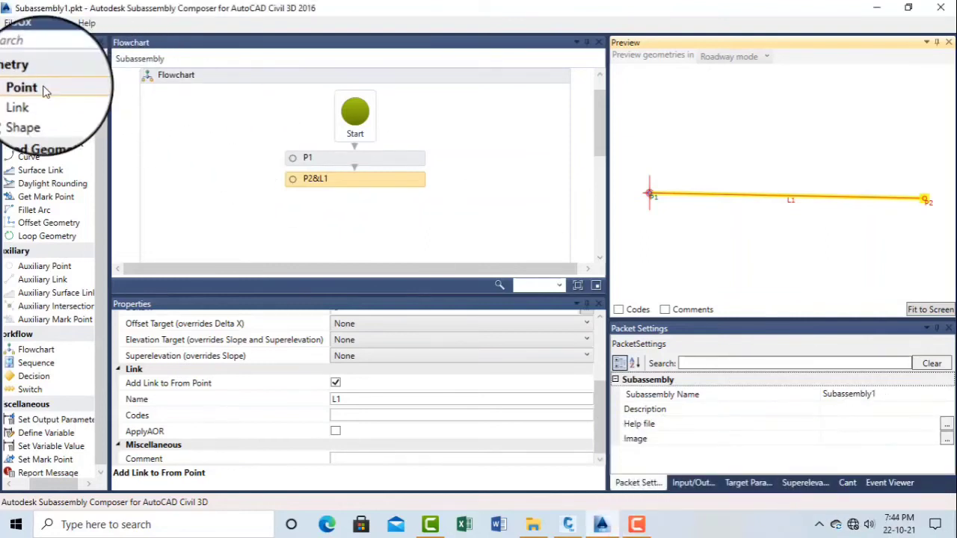
- Add a third point with a link beneath P2&L1 in the flowchart, using P2 as its From Point
{"action": "left_click_drag", "start_coordinate": [43, 89], "coordinate": [341, 209]}
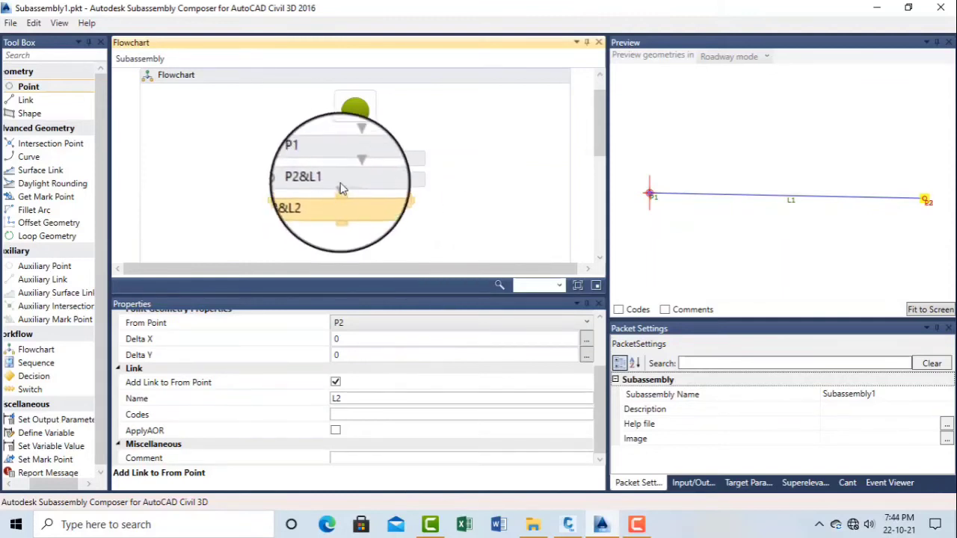
{"action": "left_click", "coordinate": [357, 323]}
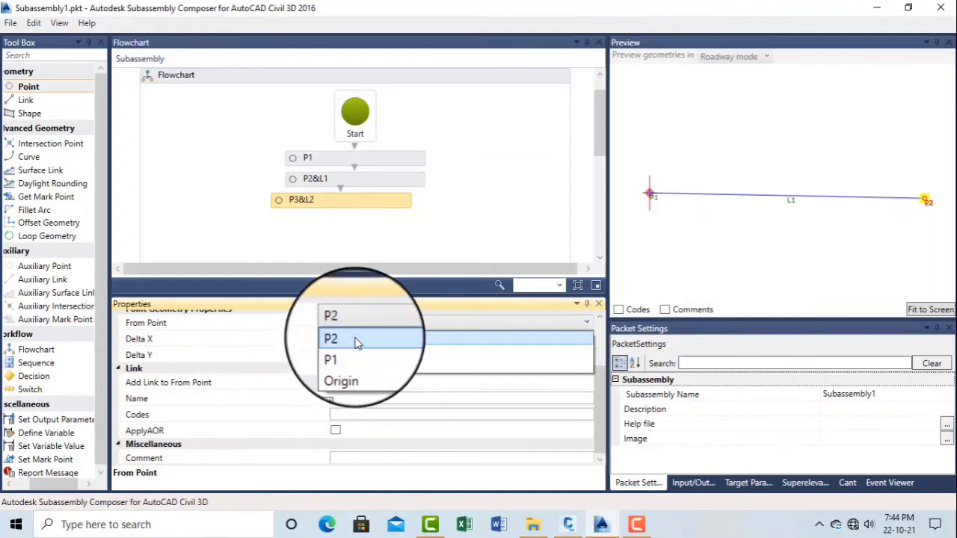
{"action": "left_click", "coordinate": [357, 342]}
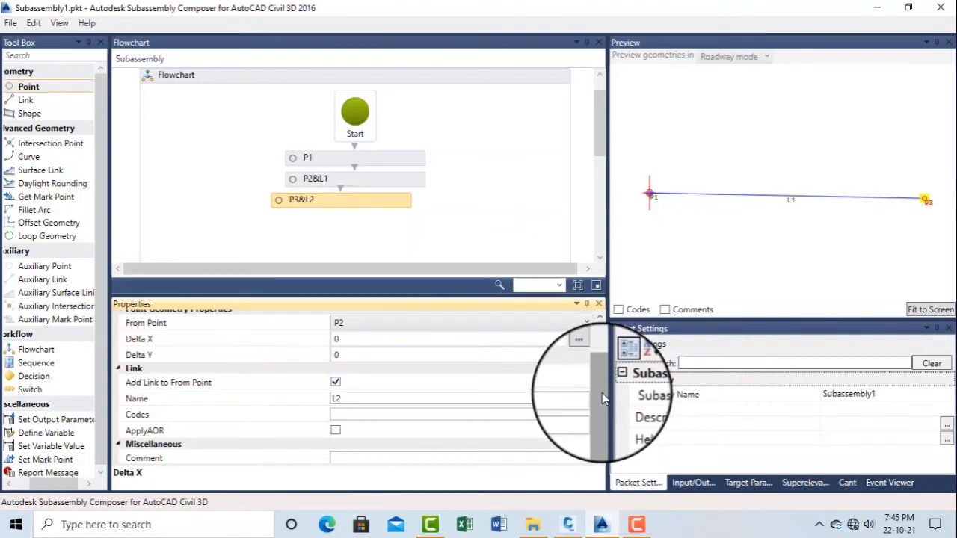
- Set point P3's Delta Y from P2 to -0.2
{"action": "left_click_drag", "start_coordinate": [602, 392], "coordinate": [589, 337]}
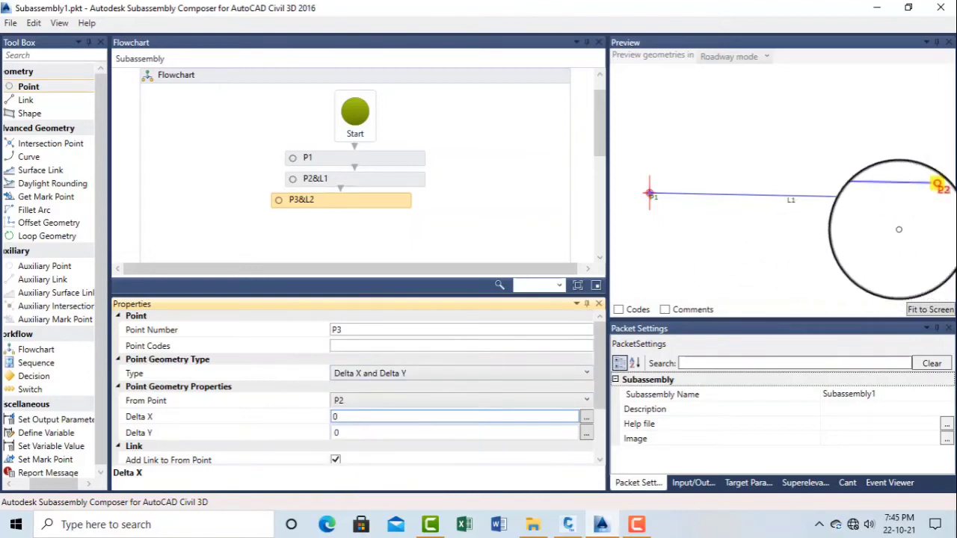
{"action": "left_click", "coordinate": [348, 435]}
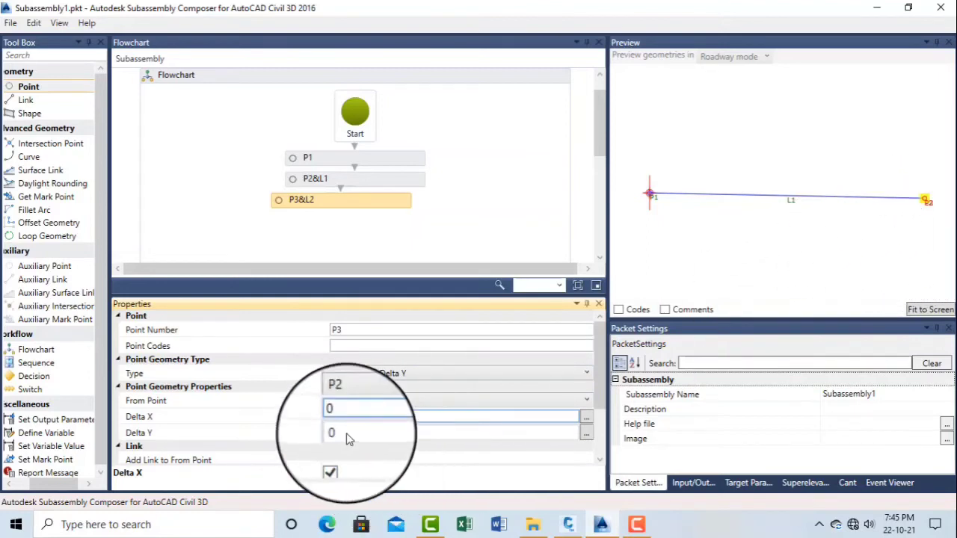
{"action": "left_click", "coordinate": [636, 524]}
{"action": "left_click", "coordinate": [891, 468]}
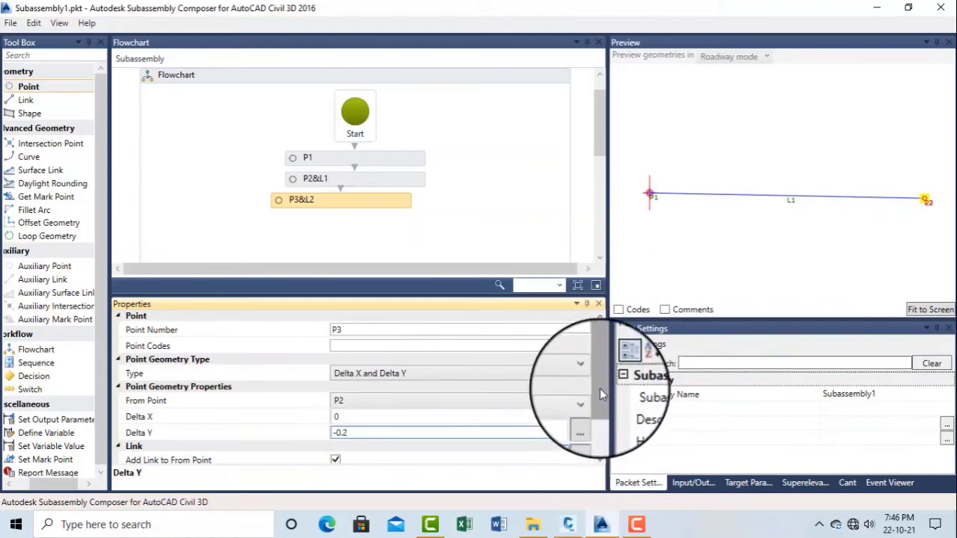
{"action": "left_click_drag", "start_coordinate": [600, 388], "coordinate": [600, 432]}
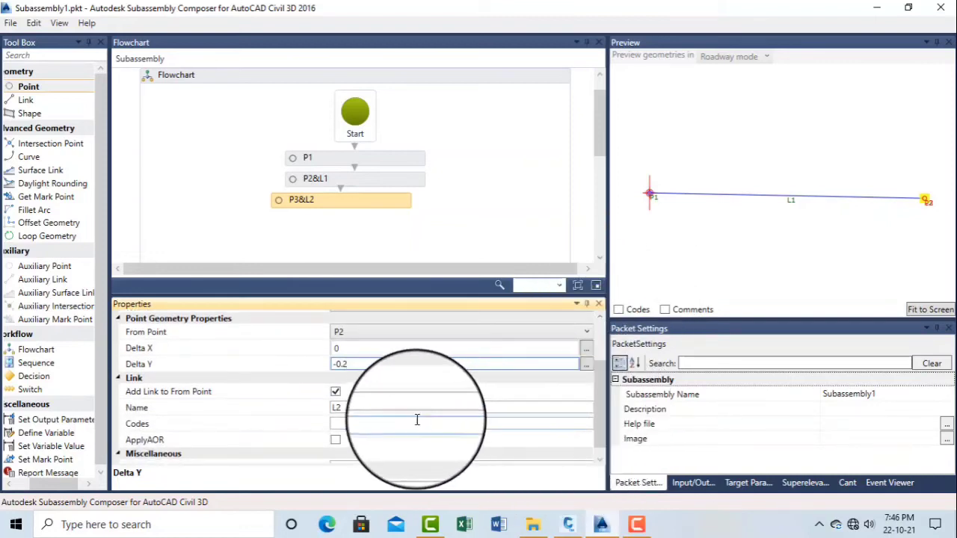
{"action": "left_click", "coordinate": [379, 424]}
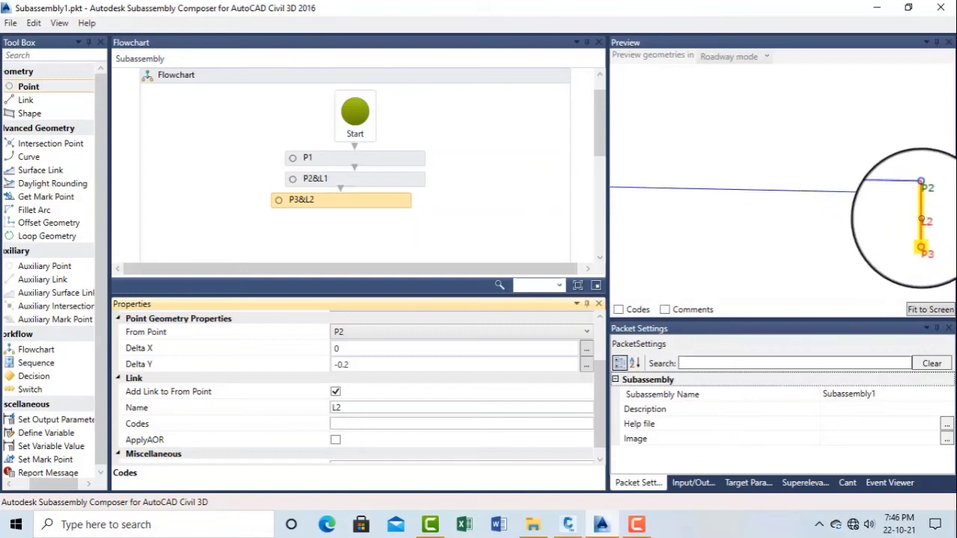
- Turn off the link between P2 and P3 and turn it back on
{"action": "left_click", "coordinate": [335, 392]}
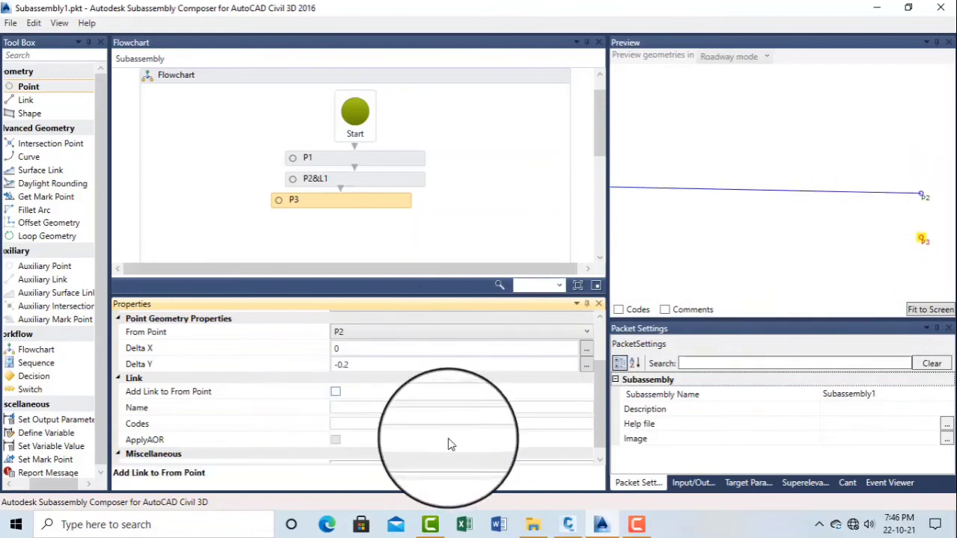
{"action": "left_click", "coordinate": [335, 391]}
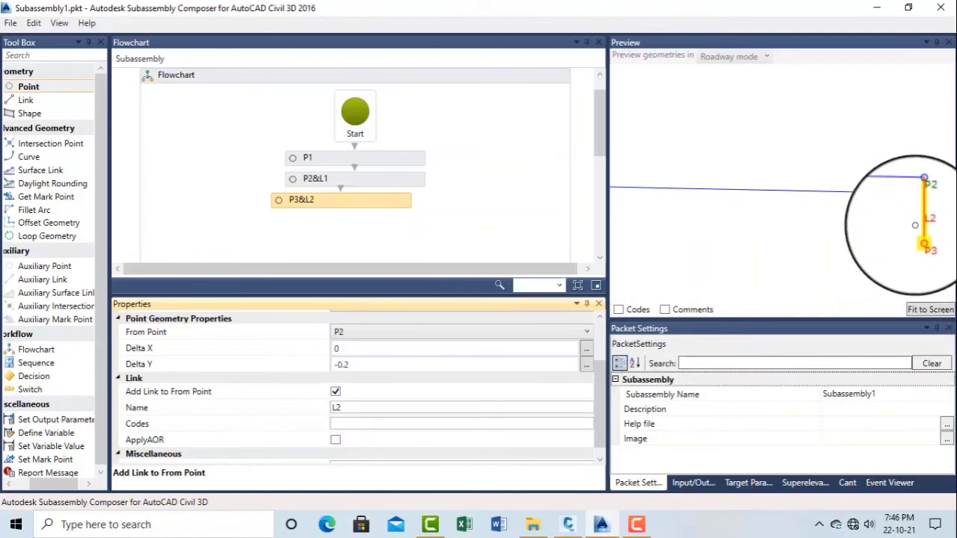
- Add a fourth point with a link beneath P3&L2 in the flowchart, using P1 as its From Point
{"action": "left_click", "coordinate": [928, 310]}
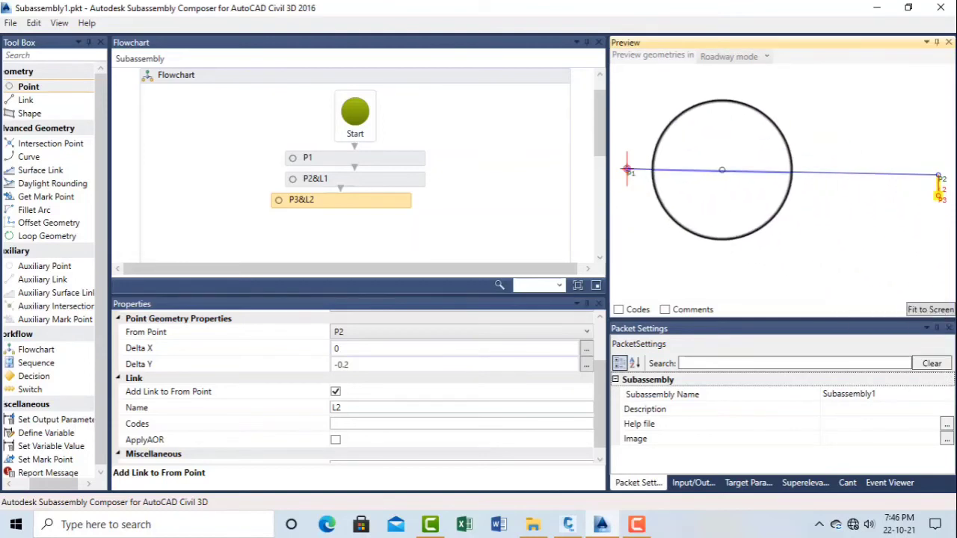
{"action": "left_click", "coordinate": [636, 526]}
{"action": "left_click", "coordinate": [891, 472]}
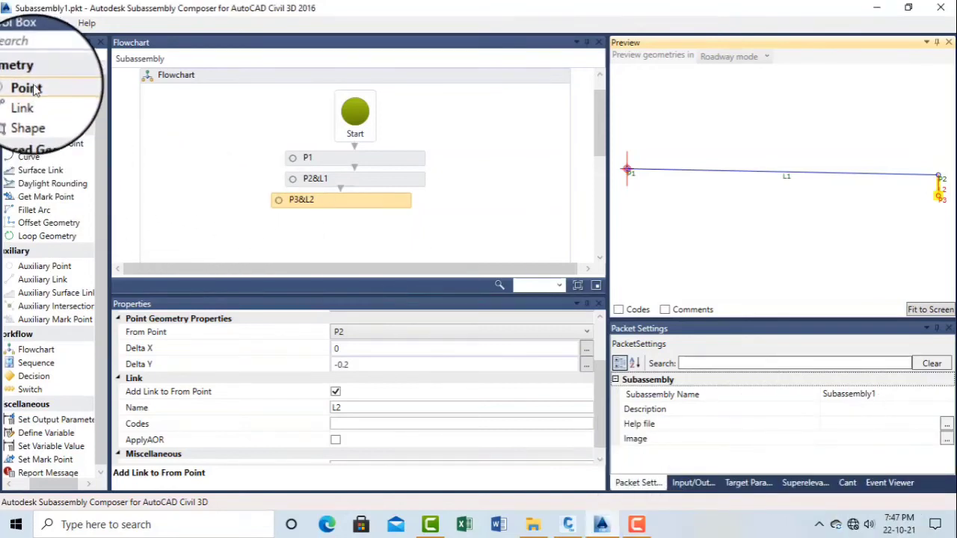
{"action": "left_click_drag", "start_coordinate": [33, 88], "coordinate": [329, 239]}
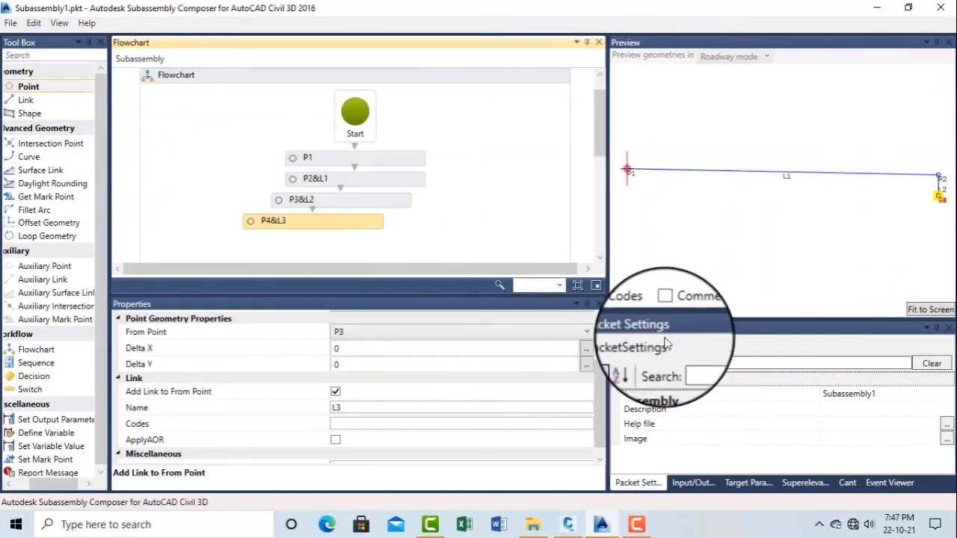
{"action": "scroll", "coordinate": [595, 374], "scroll_direction": "up", "scroll_amount": 3}
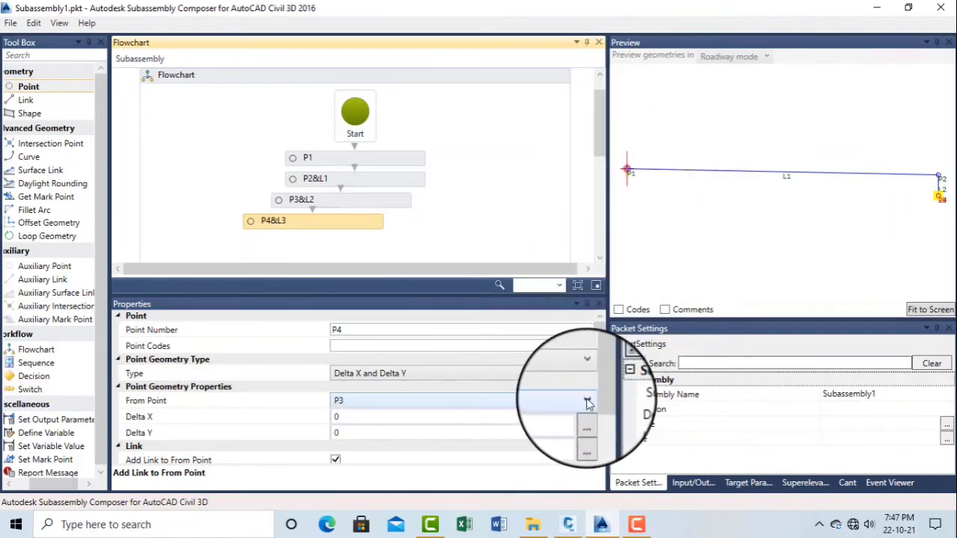
{"action": "left_click", "coordinate": [588, 403]}
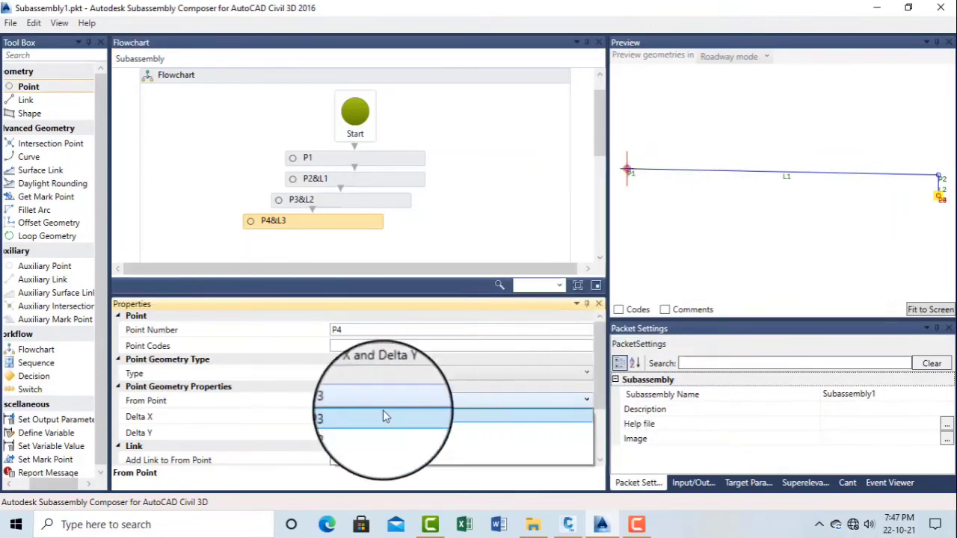
{"action": "left_click", "coordinate": [340, 447]}
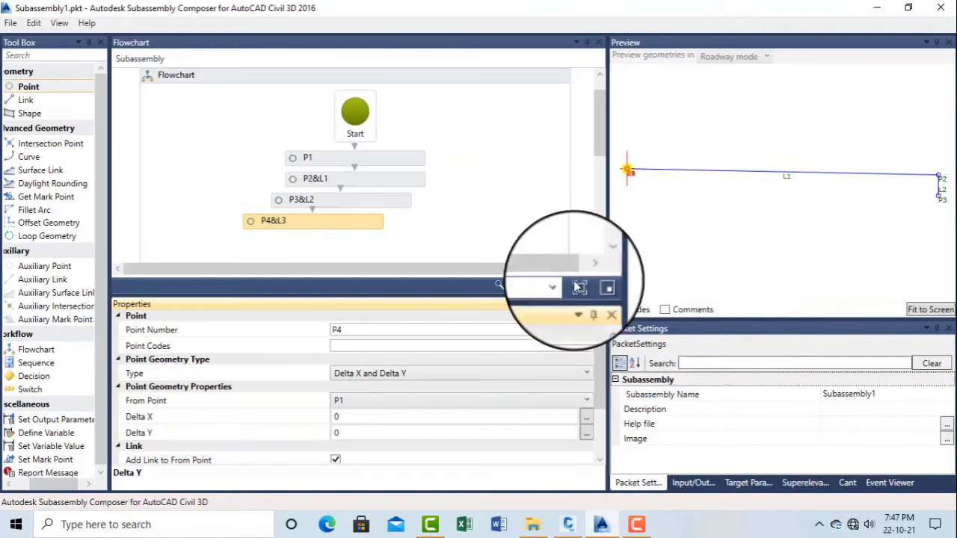
- Set point P4's Delta Y from P1 to -0.2 and fit the whole geometry in the preview
{"action": "left_click", "coordinate": [346, 435]}
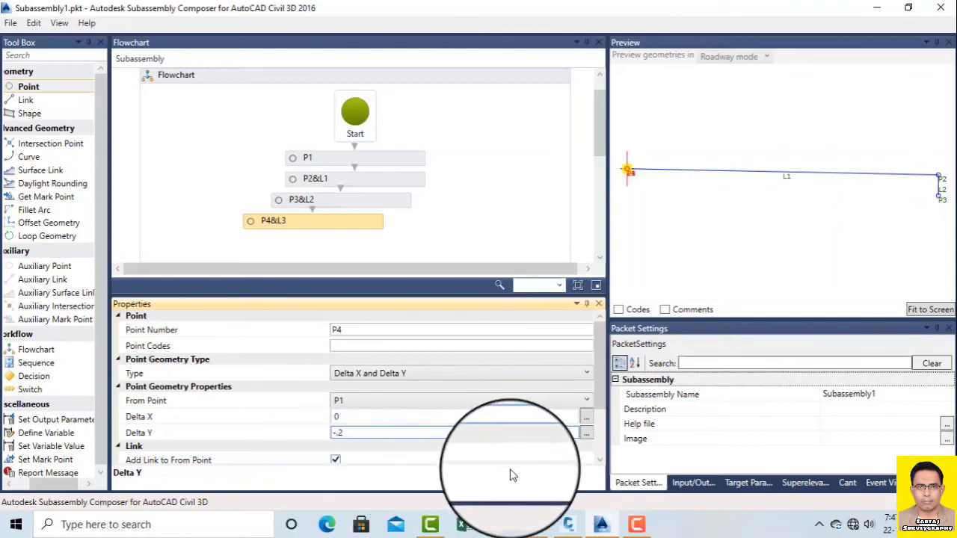
{"action": "left_click", "coordinate": [600, 461]}
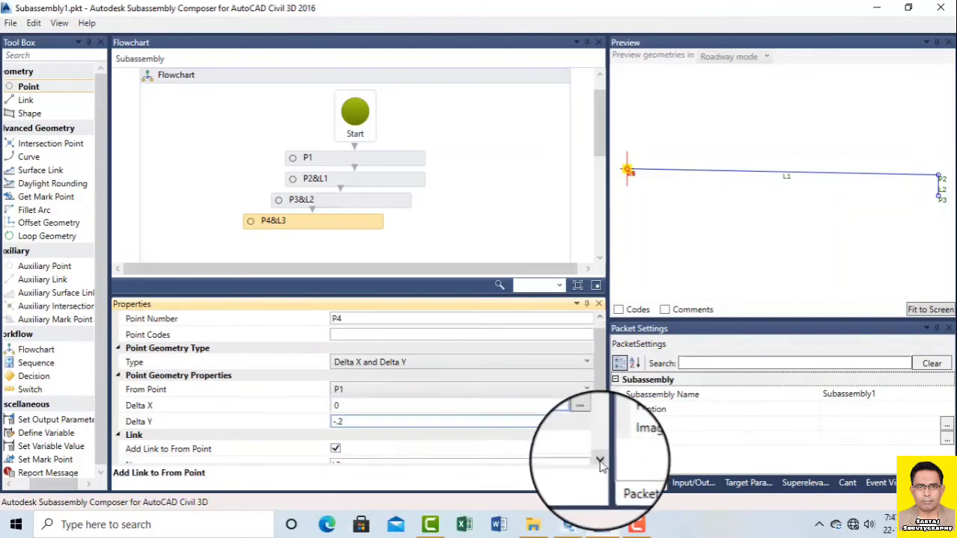
{"action": "left_click", "coordinate": [599, 461]}
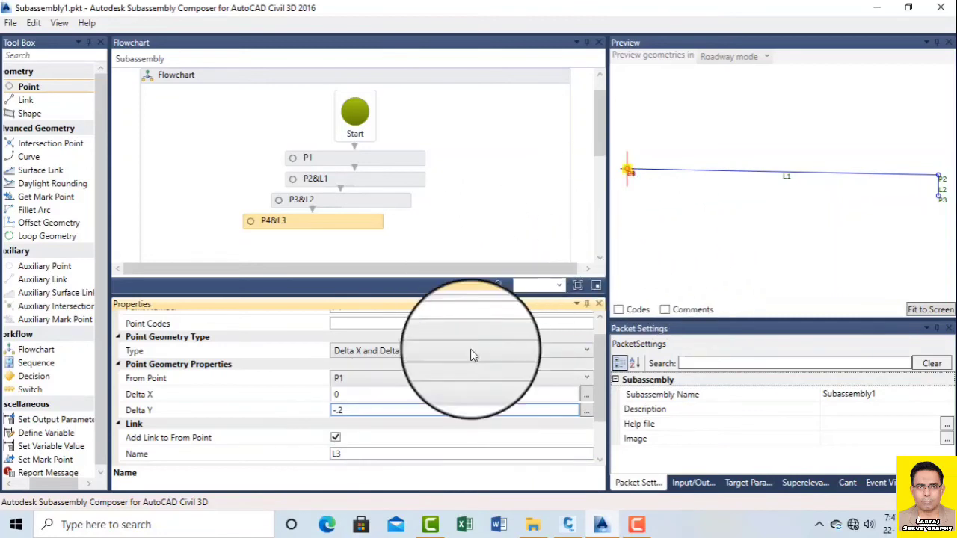
{"action": "left_click", "coordinate": [397, 399]}
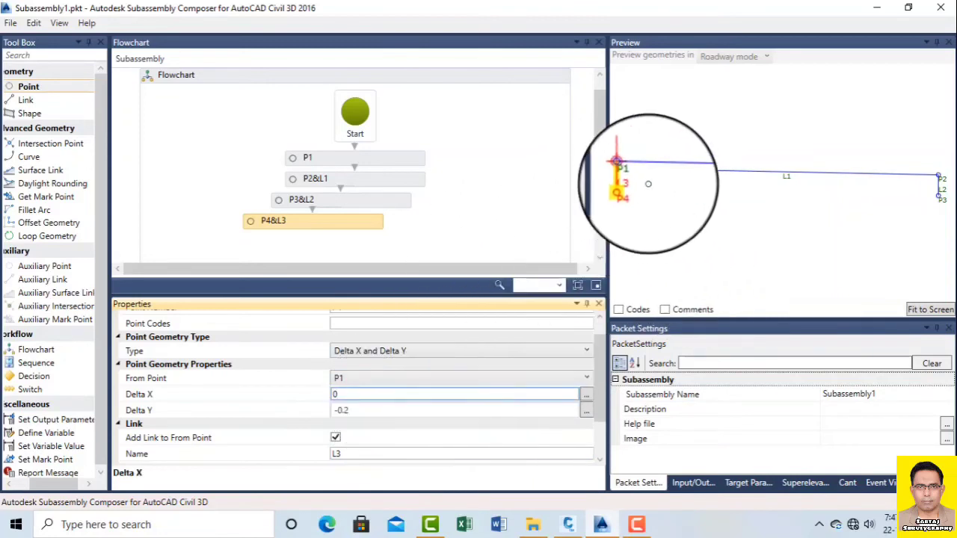
{"action": "scroll", "coordinate": [650, 187], "scroll_direction": "up", "scroll_amount": 2}
{"action": "left_click", "coordinate": [914, 309]}
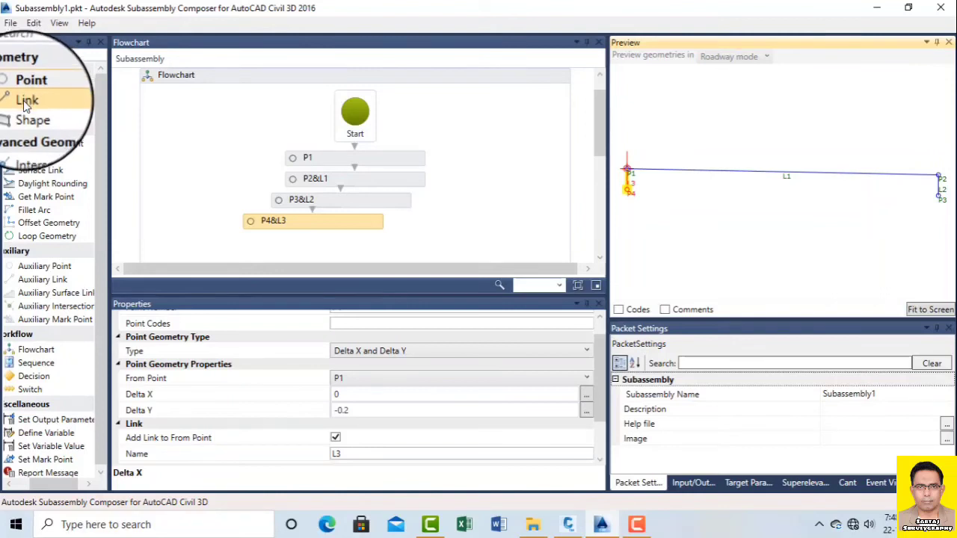
- Add a separate link beneath P4&L3 in the flowchart and straighten the layout of the two elements
{"action": "left_click_drag", "start_coordinate": [26, 103], "coordinate": [334, 192]}
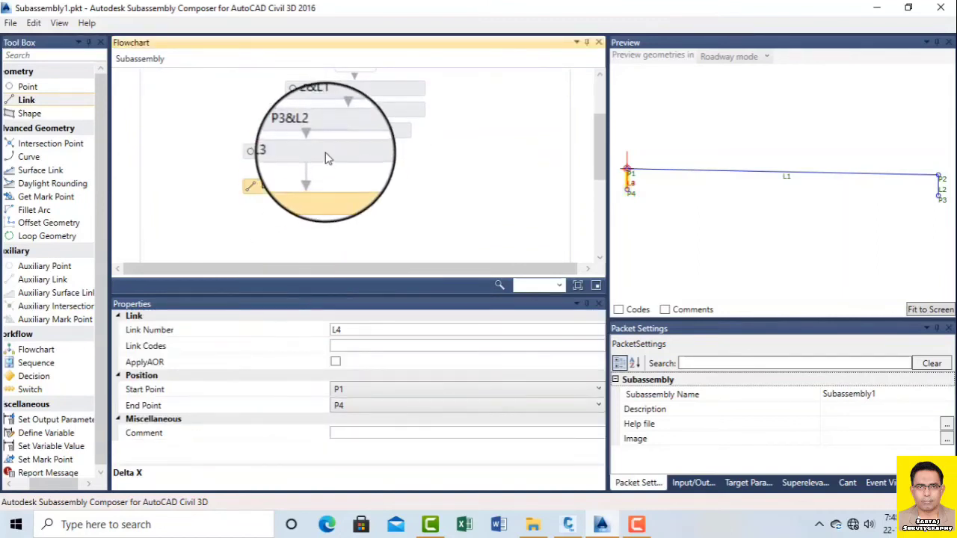
{"action": "left_click", "coordinate": [361, 154]}
{"action": "left_click_drag", "start_coordinate": [341, 192], "coordinate": [365, 196]}
{"action": "left_click", "coordinate": [637, 524]}
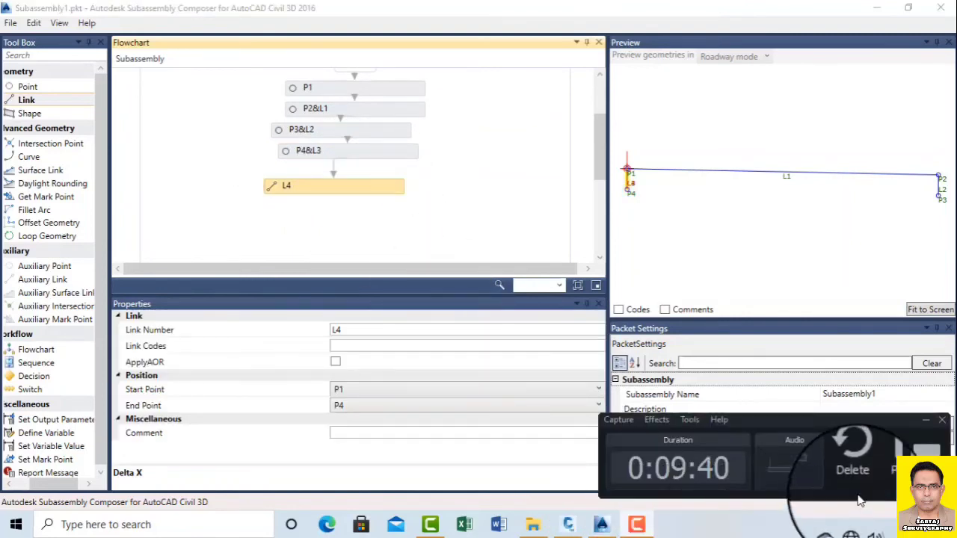
{"action": "left_click", "coordinate": [890, 471]}
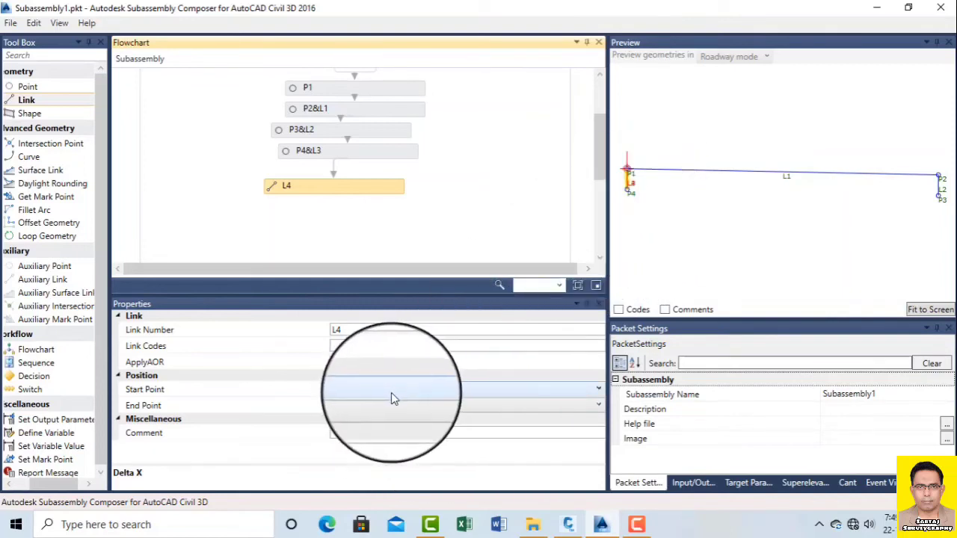
- Set link L4's Start Point to P4 and End Point to P3, and move it directly beneath P4&L3
{"action": "left_click", "coordinate": [368, 392]}
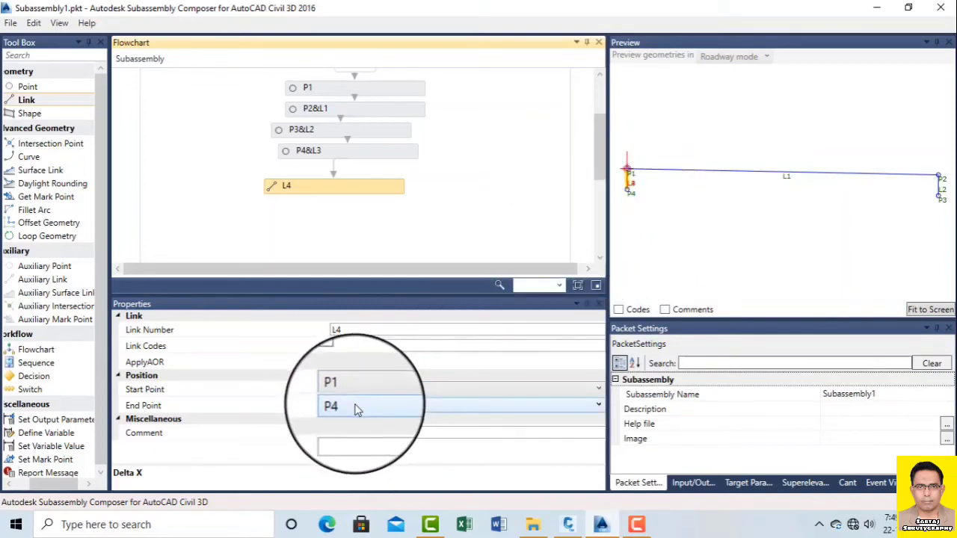
{"action": "left_click", "coordinate": [357, 408]}
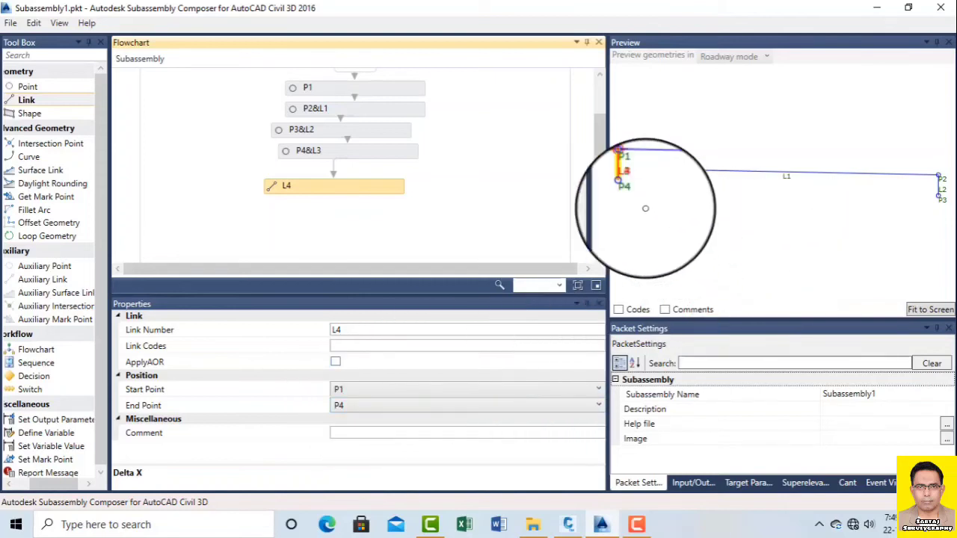
{"action": "scroll", "coordinate": [636, 209], "scroll_direction": "up", "scroll_amount": 3}
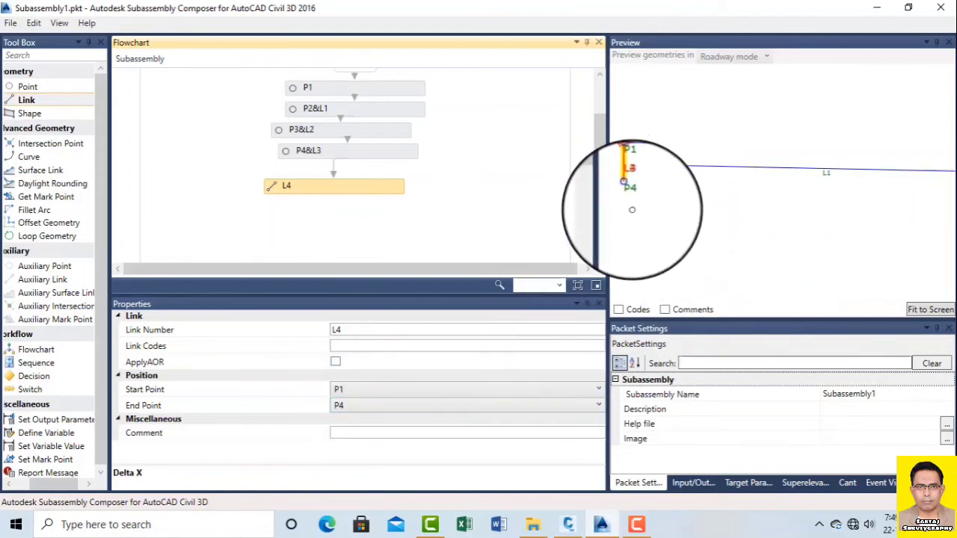
{"action": "scroll", "coordinate": [632, 210], "scroll_direction": "down", "scroll_amount": 3}
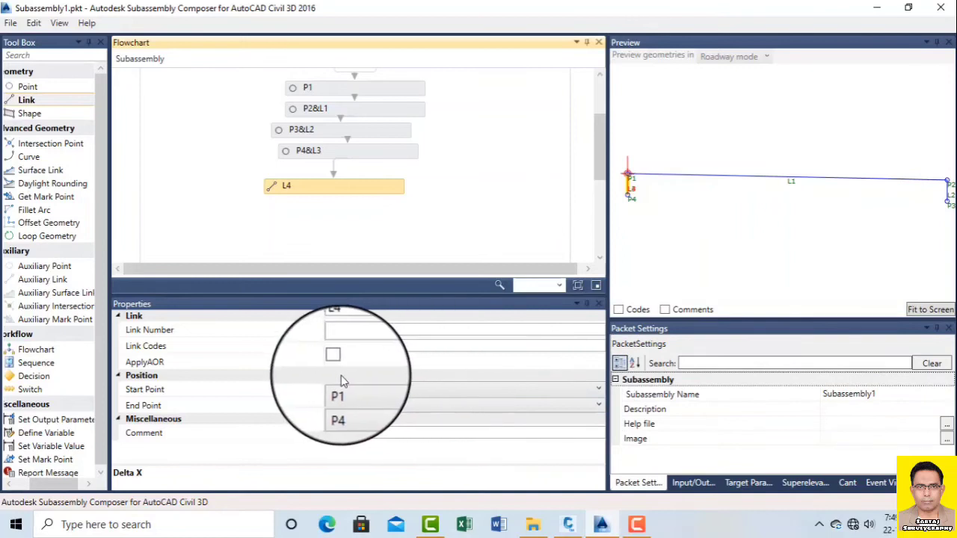
{"action": "left_click", "coordinate": [598, 392]}
{"action": "left_click", "coordinate": [444, 407]}
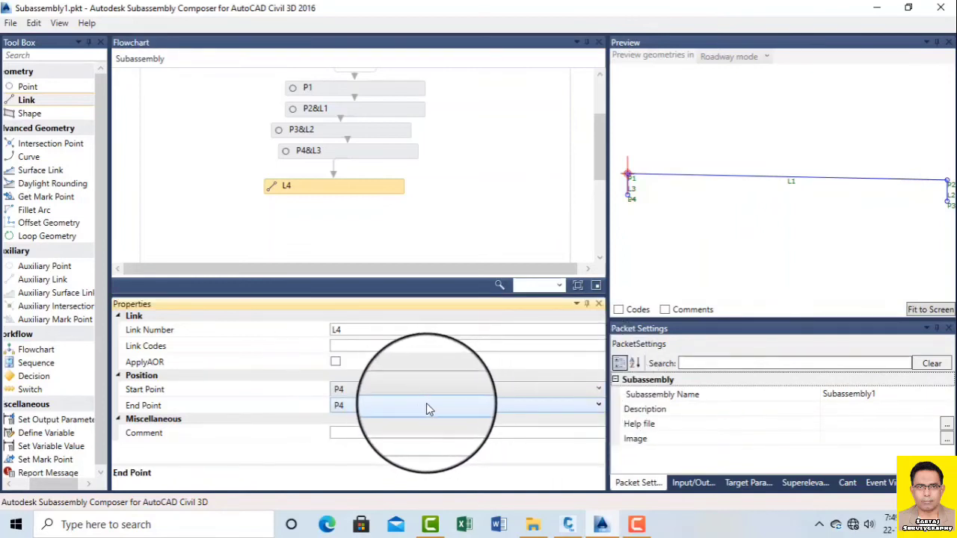
{"action": "left_click", "coordinate": [462, 405]}
{"action": "left_click", "coordinate": [400, 436]}
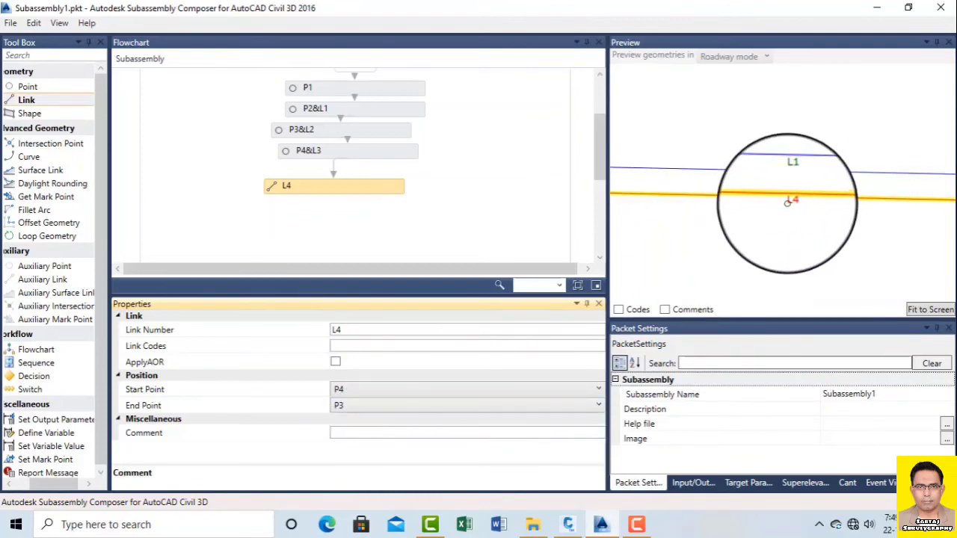
{"action": "scroll", "coordinate": [787, 204], "scroll_direction": "down", "scroll_amount": 3}
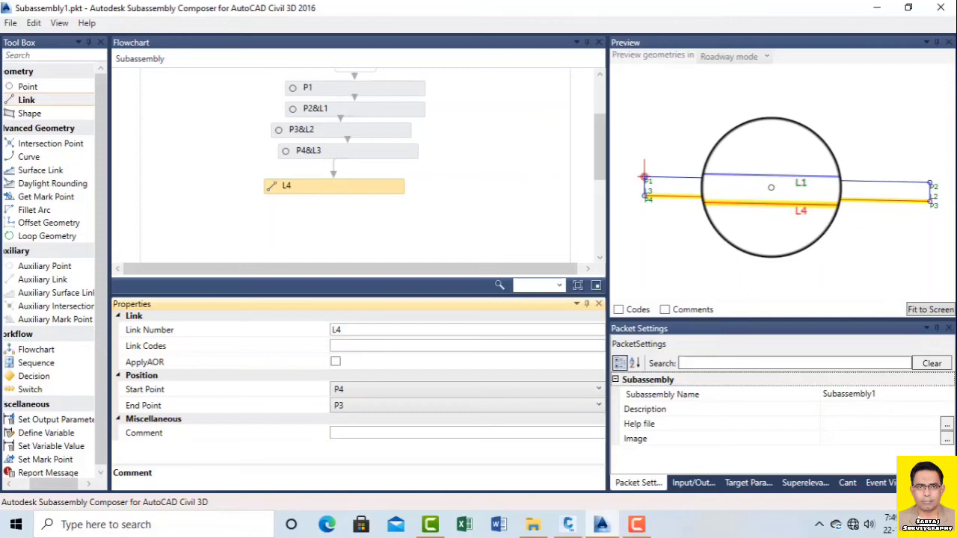
{"action": "left_click", "coordinate": [765, 217]}
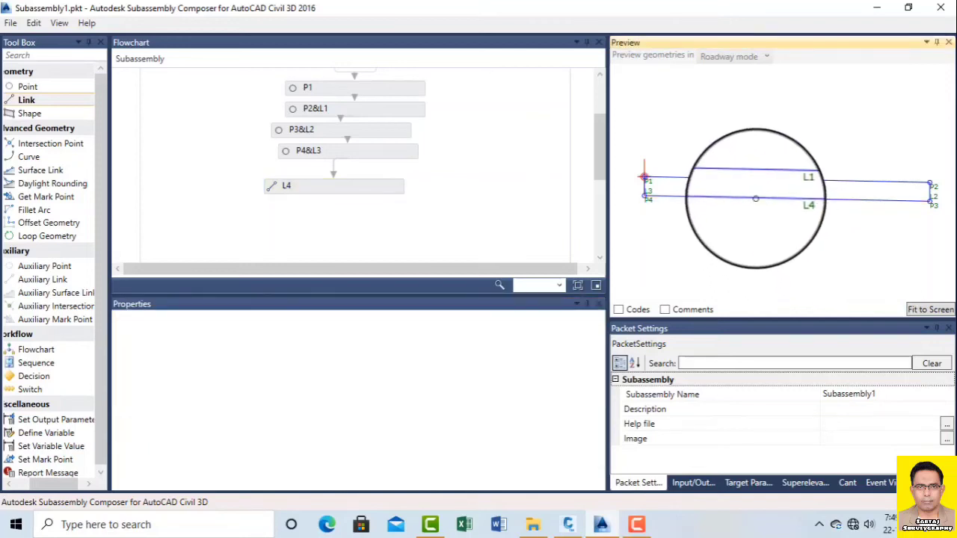
{"action": "left_click", "coordinate": [369, 188]}
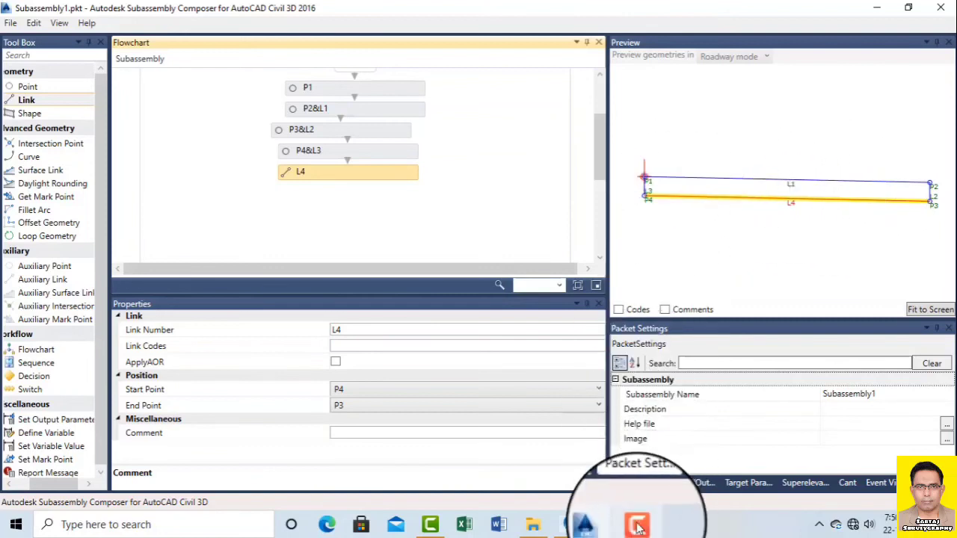
- Switch to Civil 3D, examine the layer shapes of the existing lane subassembly up close, and return to Subassembly Composer
{"action": "left_click", "coordinate": [568, 524]}
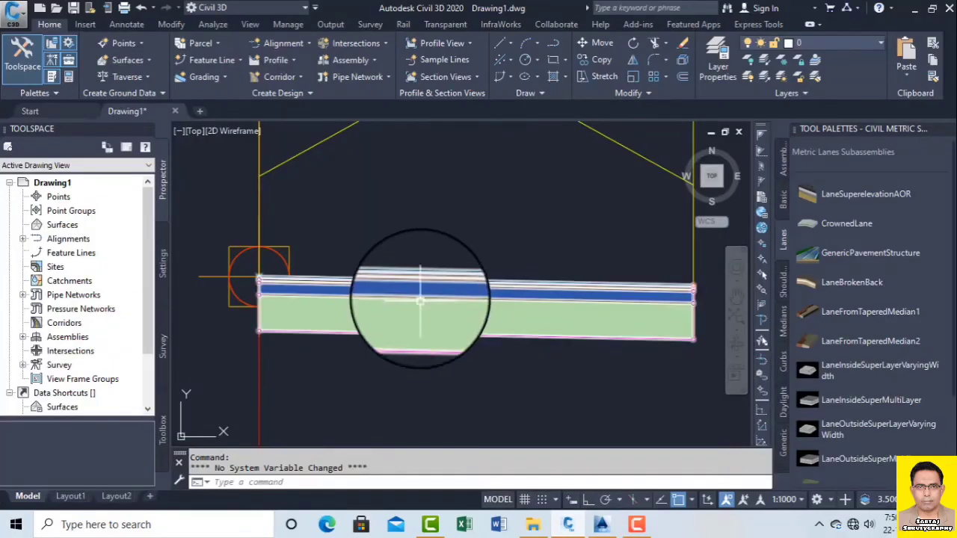
{"action": "scroll", "coordinate": [421, 301], "scroll_direction": "up", "scroll_amount": 4}
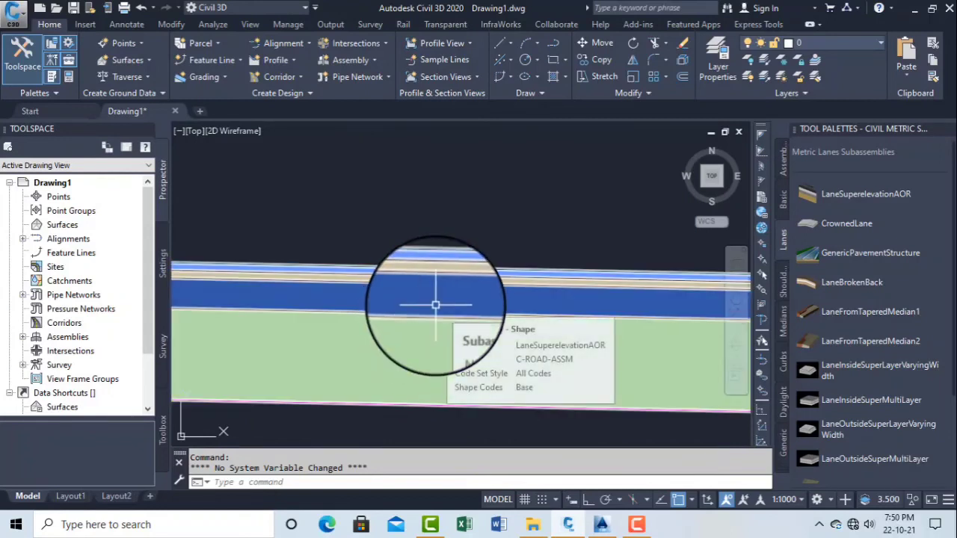
{"action": "scroll", "coordinate": [437, 300], "scroll_direction": "down", "scroll_amount": 5}
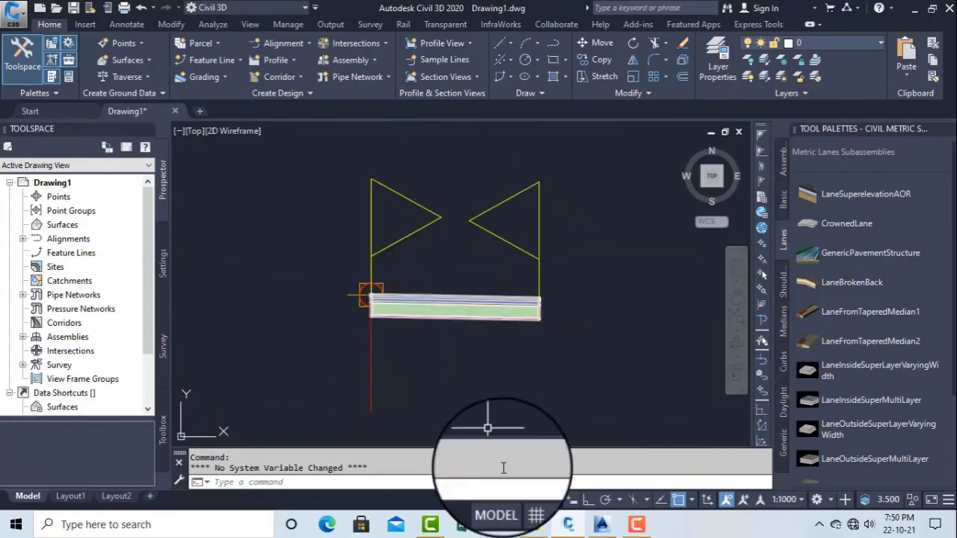
{"action": "left_click", "coordinate": [571, 526]}
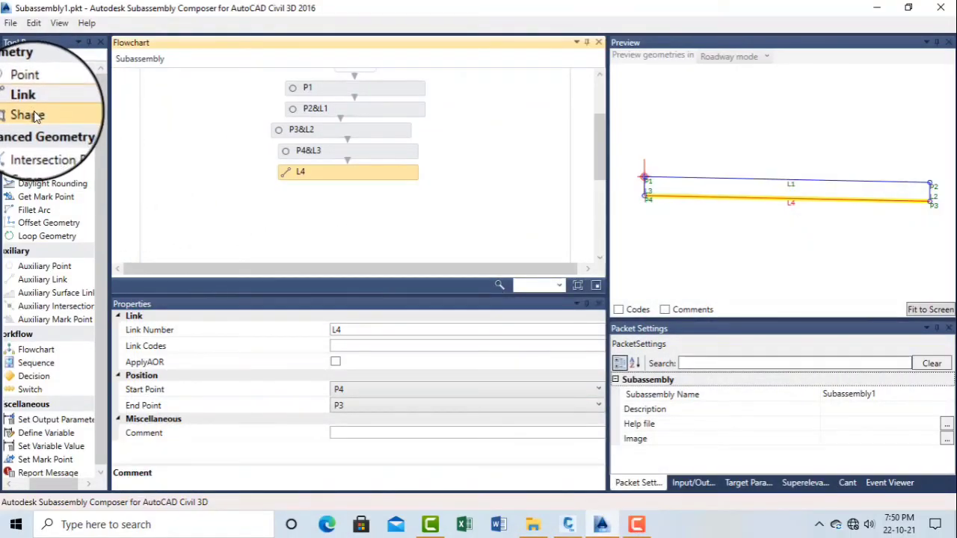
- Add a shape beneath L4 in the flowchart and enter L4 as its first link
{"action": "left_click_drag", "start_coordinate": [34, 113], "coordinate": [333, 211]}
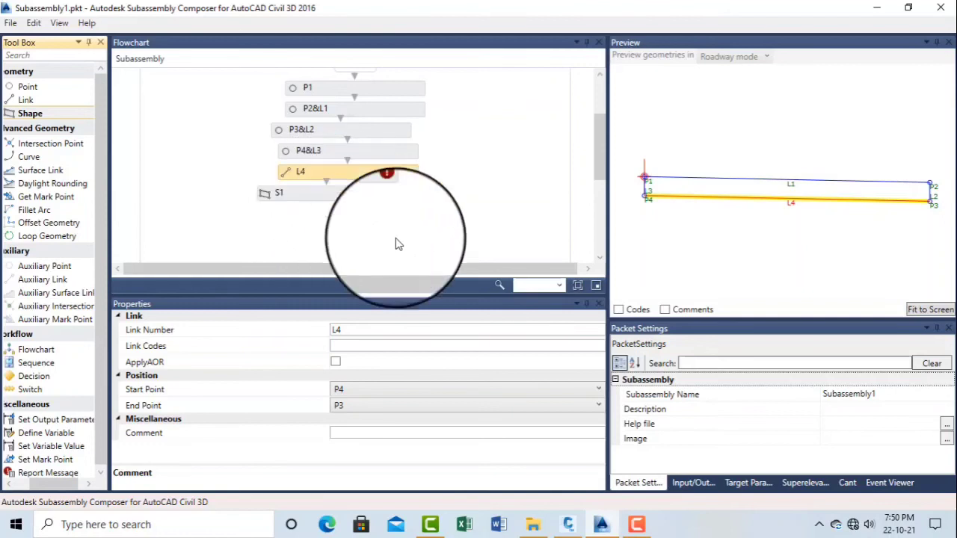
{"action": "left_click", "coordinate": [359, 194]}
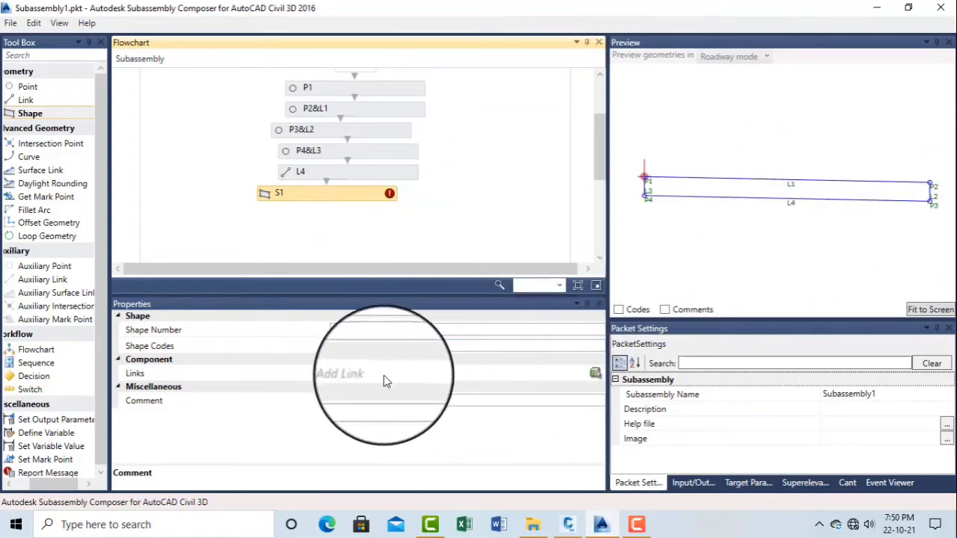
{"action": "left_click", "coordinate": [352, 374]}
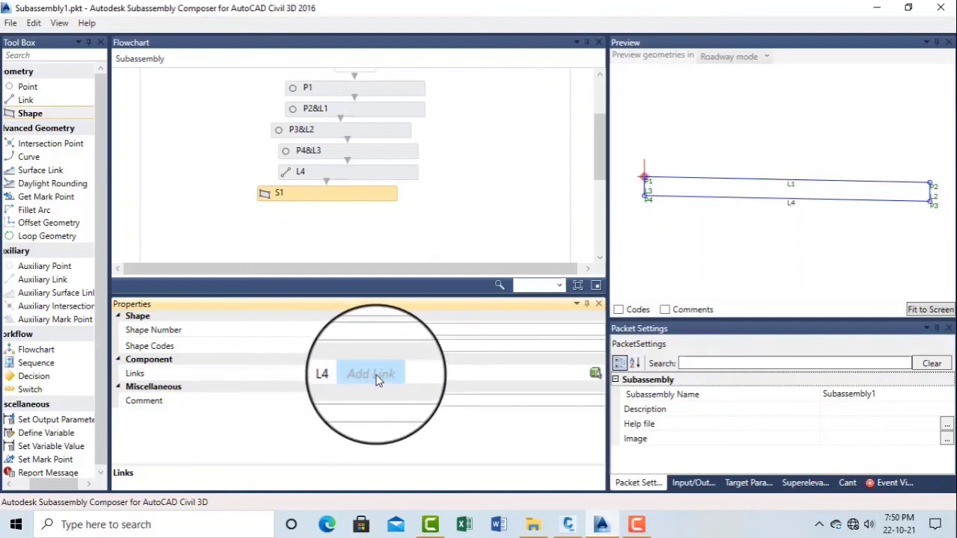
- Define shape S1 by picking the area enclosed by L1, L2, L4 and L3 in the preview, and select S1 in the flowchart
{"action": "left_click", "coordinate": [596, 376]}
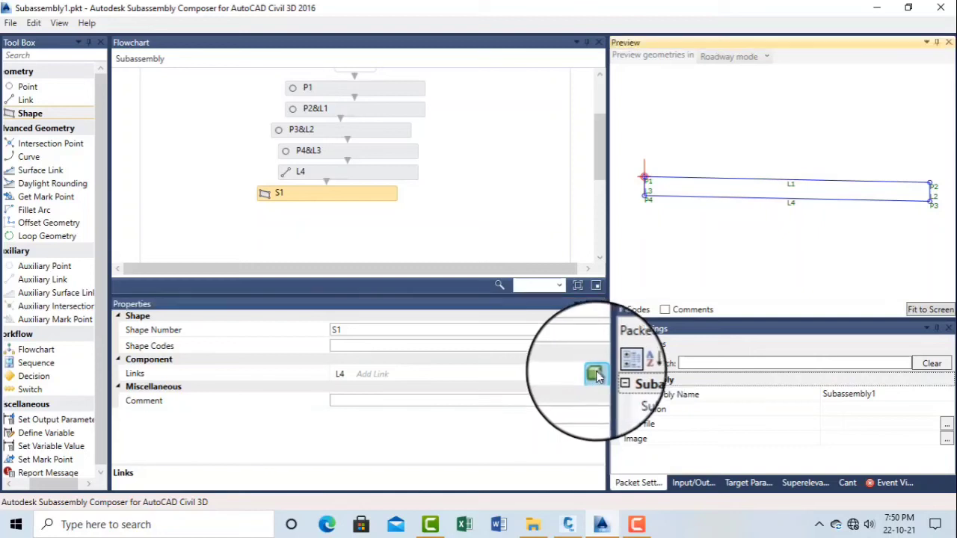
{"action": "left_click", "coordinate": [778, 195]}
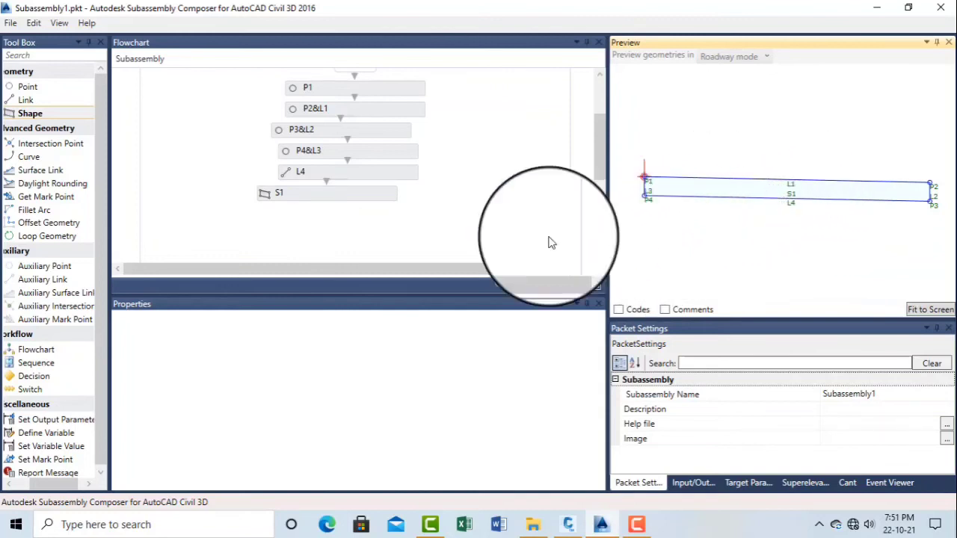
{"action": "left_click", "coordinate": [347, 194]}
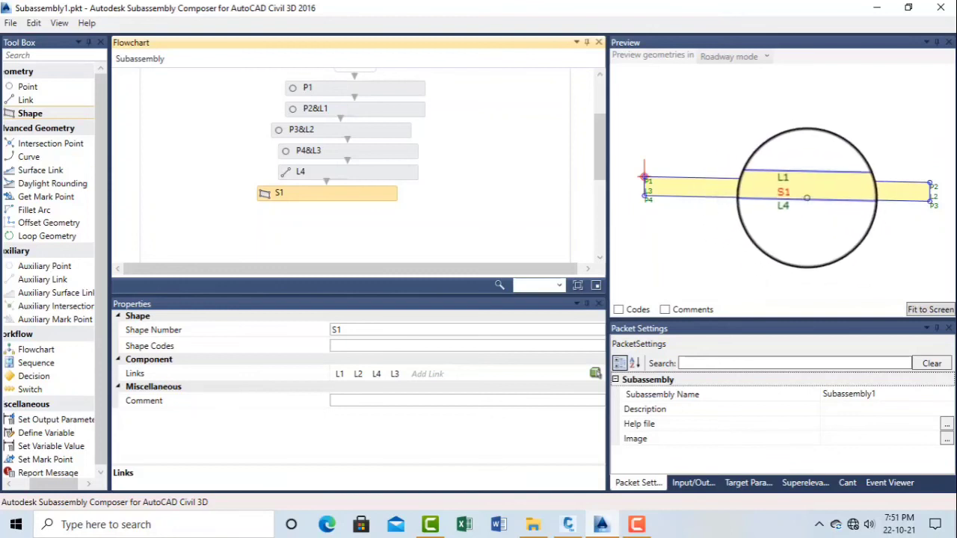
- Open the properties of P2&L1 from the flowchart
{"action": "left_click", "coordinate": [637, 527]}
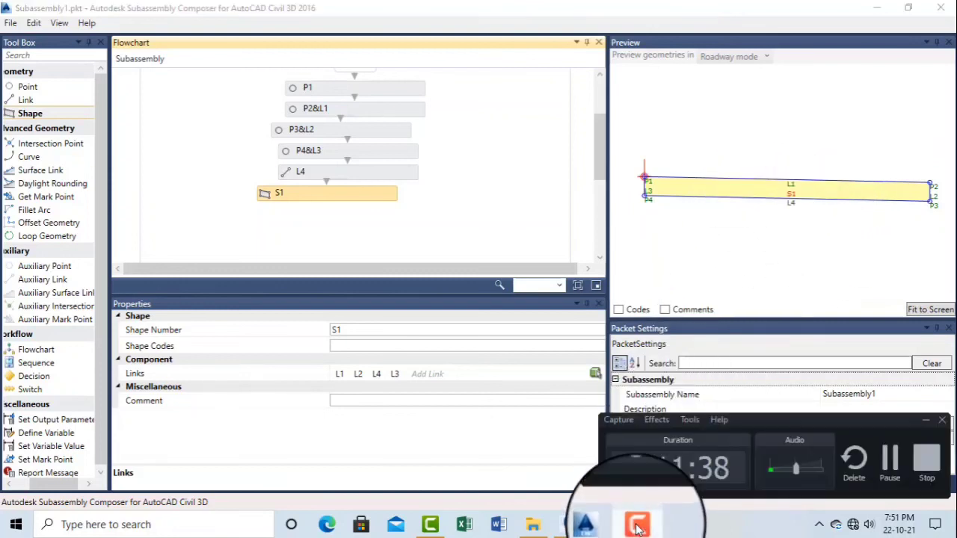
{"action": "left_click", "coordinate": [720, 329]}
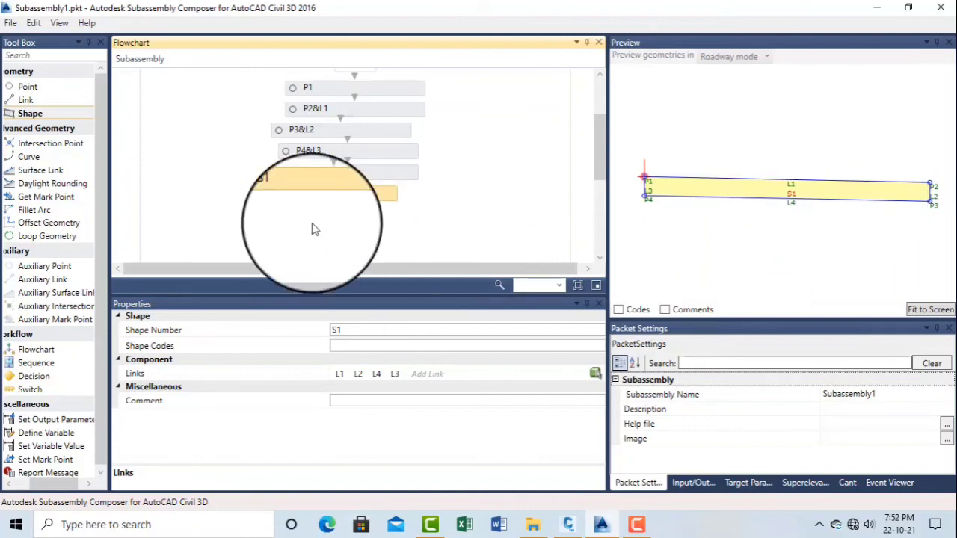
{"action": "left_click", "coordinate": [346, 110]}
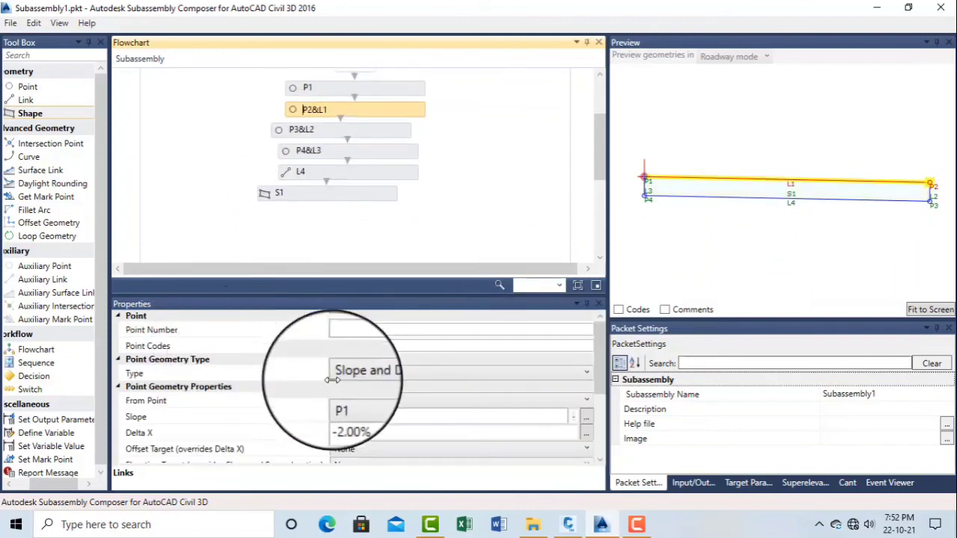